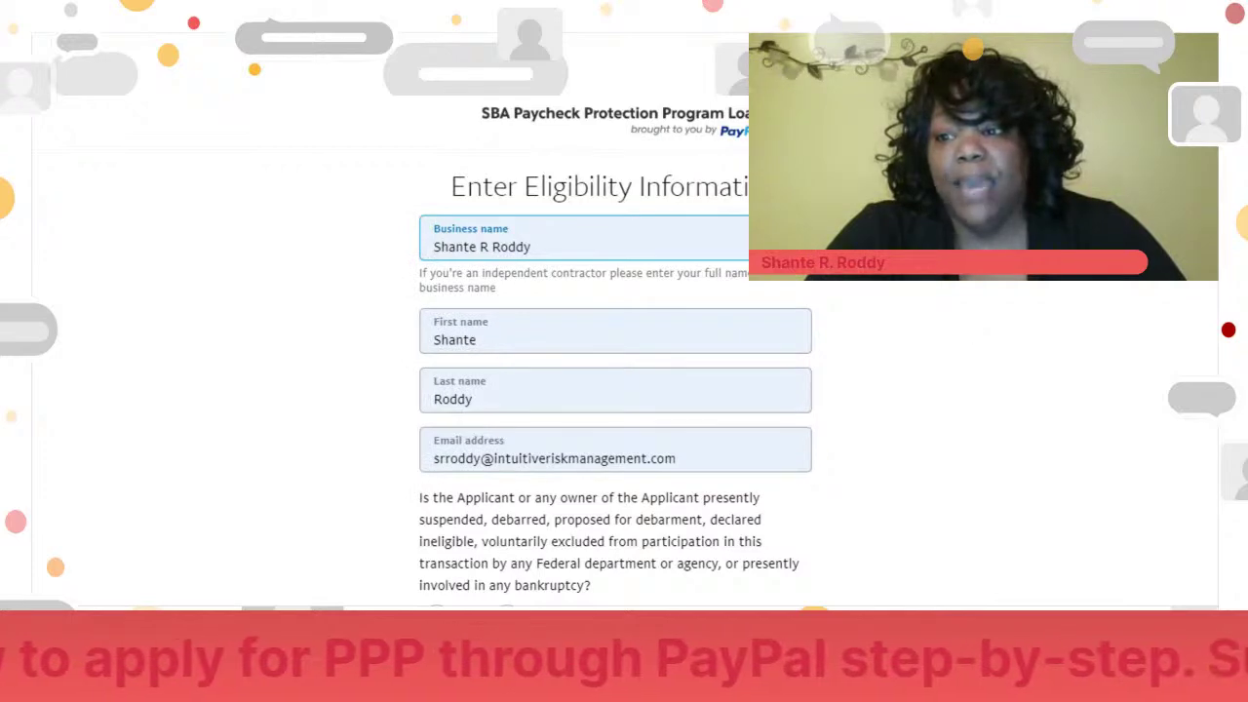
{"action": "scroll", "coordinate": [614, 390], "scroll_direction": "down", "scroll_amount": 5}
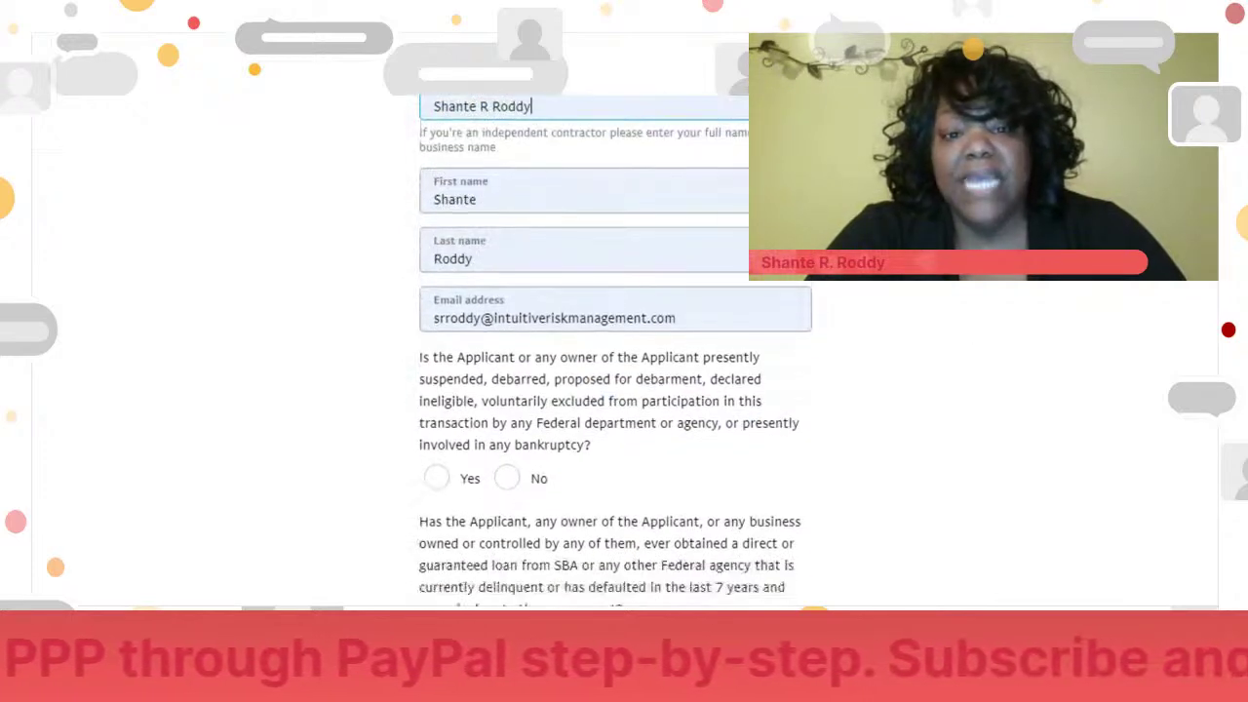
{"action": "scroll", "coordinate": [614, 390], "scroll_direction": "down", "scroll_amount": 1}
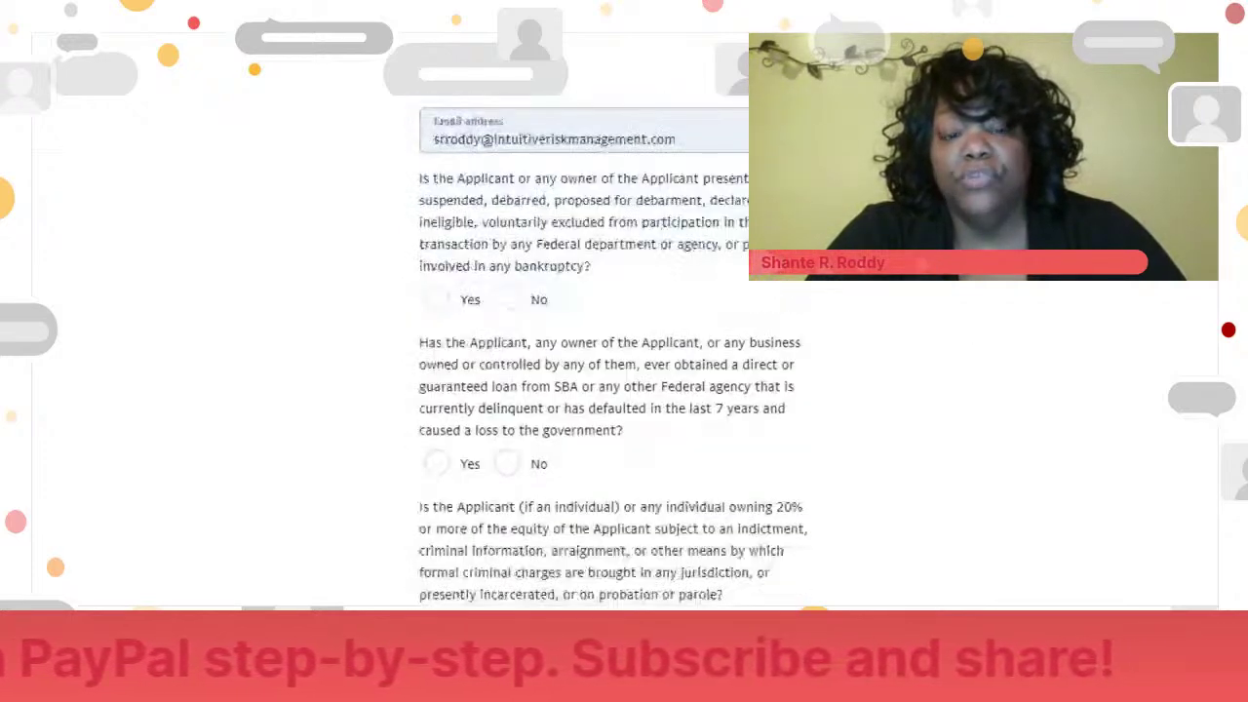
{"action": "scroll", "coordinate": [614, 390], "scroll_direction": "down", "scroll_amount": 1}
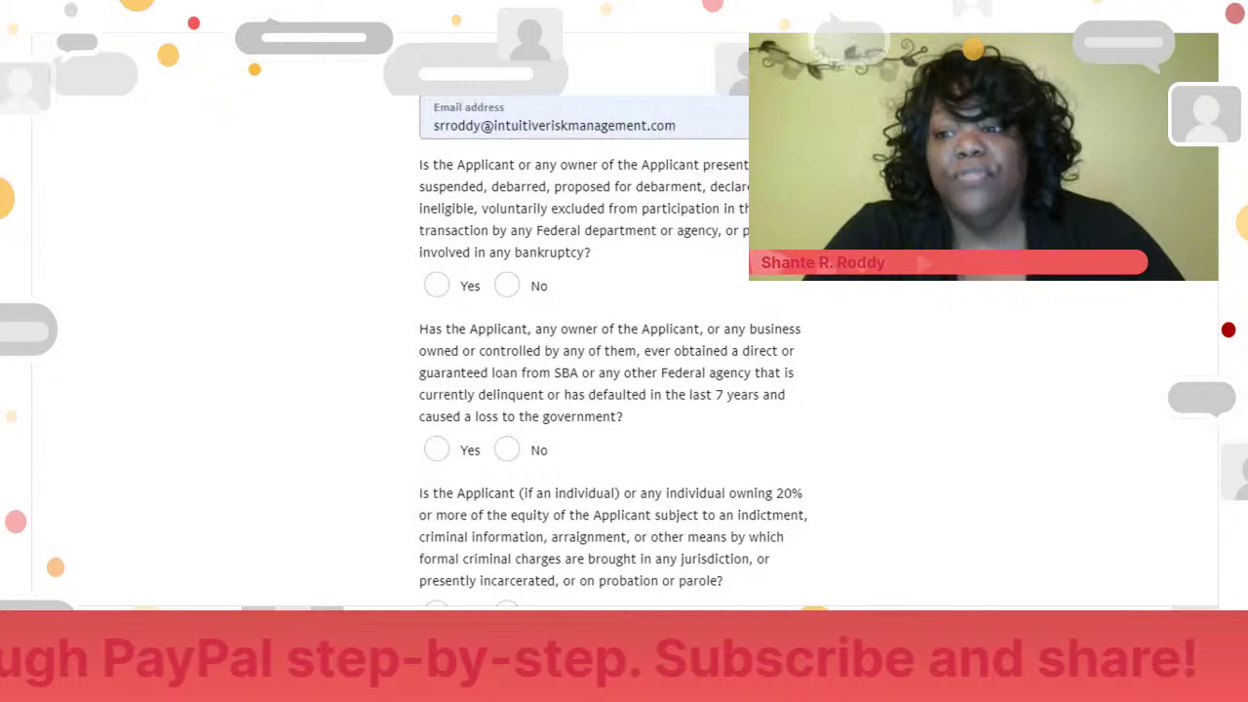
{"action": "scroll", "coordinate": [613, 343], "scroll_direction": "down", "scroll_amount": 3}
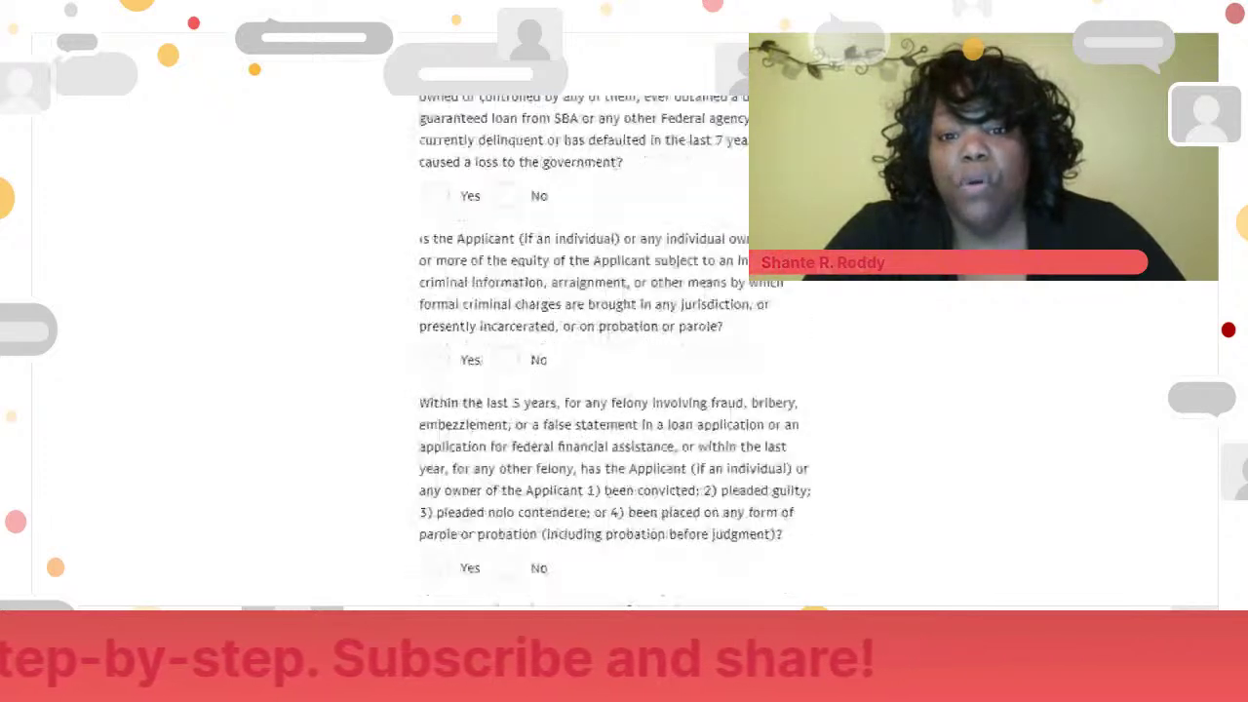
{"action": "scroll", "coordinate": [614, 343], "scroll_direction": "down", "scroll_amount": 1}
{"action": "scroll", "coordinate": [613, 343], "scroll_direction": "up", "scroll_amount": 3}
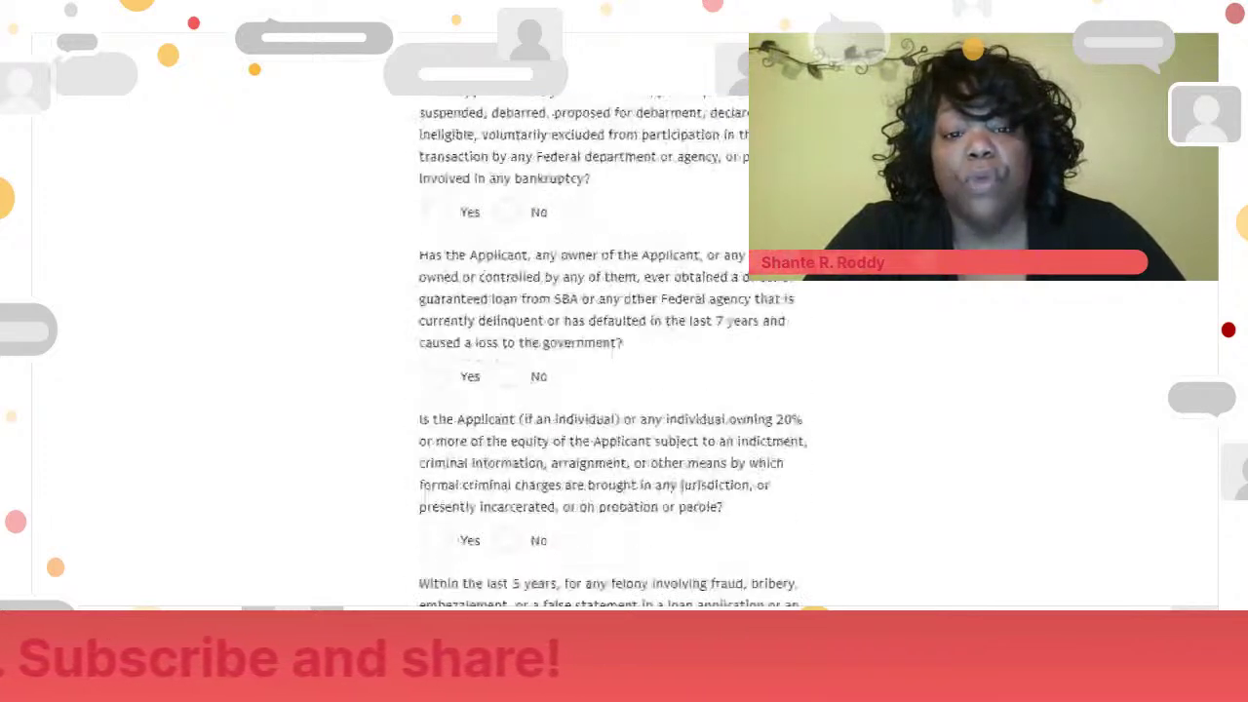
{"action": "scroll", "coordinate": [614, 343], "scroll_direction": "up", "scroll_amount": 1}
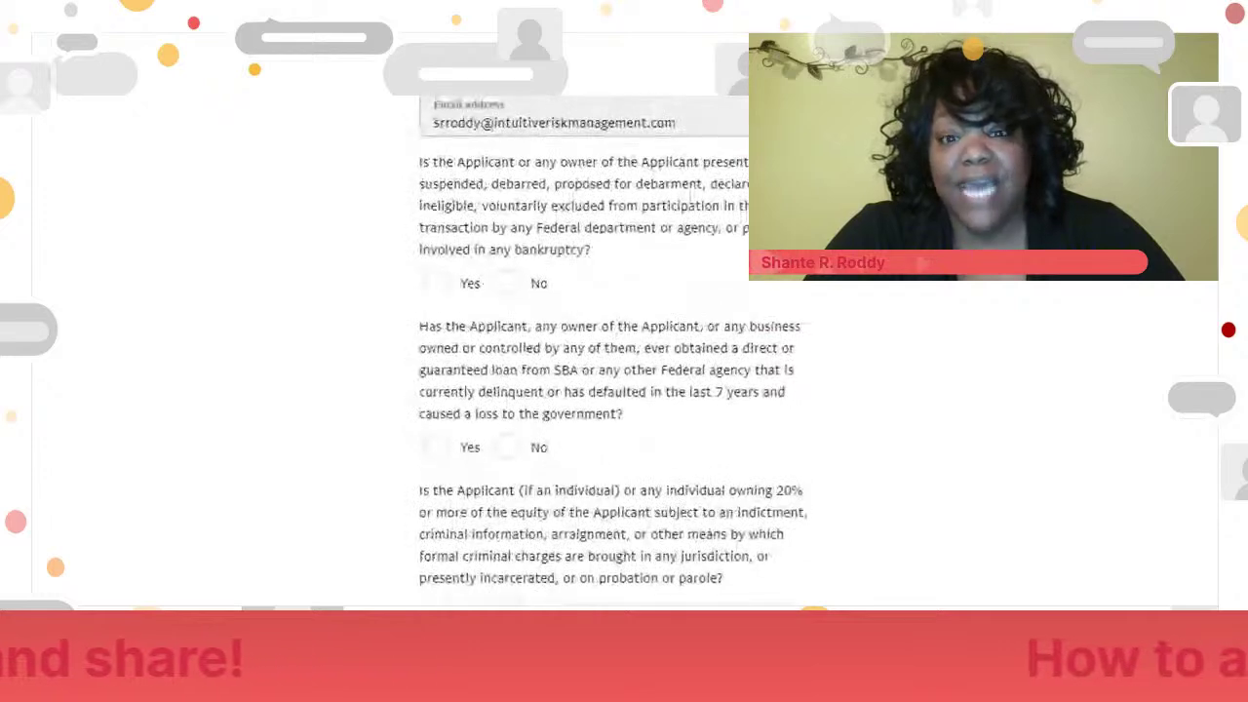
{"action": "scroll", "coordinate": [613, 343], "scroll_direction": "down", "scroll_amount": 1}
{"action": "scroll", "coordinate": [614, 343], "scroll_direction": "down", "scroll_amount": 3}
{"action": "scroll", "coordinate": [613, 344], "scroll_direction": "up", "scroll_amount": 5}
{"action": "scroll", "coordinate": [614, 344], "scroll_direction": "down", "scroll_amount": 1}
{"action": "scroll", "coordinate": [614, 343], "scroll_direction": "down", "scroll_amount": 2}
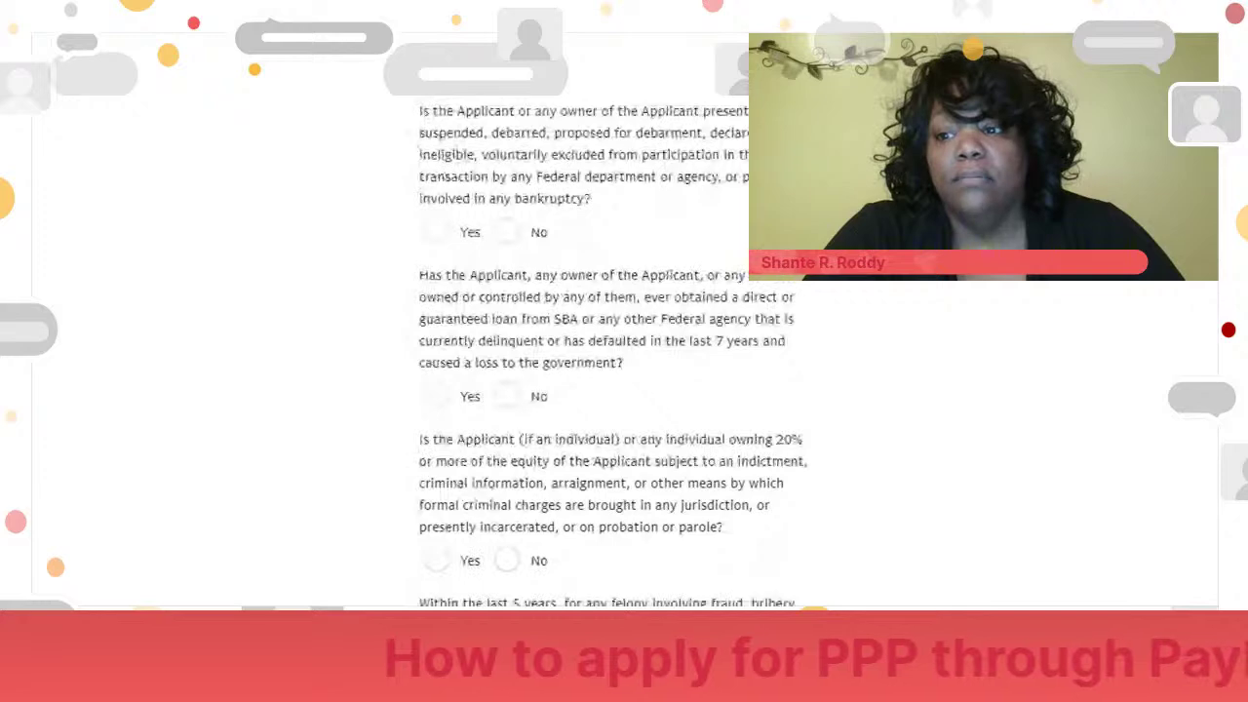
{"action": "scroll", "coordinate": [614, 343], "scroll_direction": "down", "scroll_amount": 2}
{"action": "scroll", "coordinate": [613, 343], "scroll_direction": "down", "scroll_amount": 2}
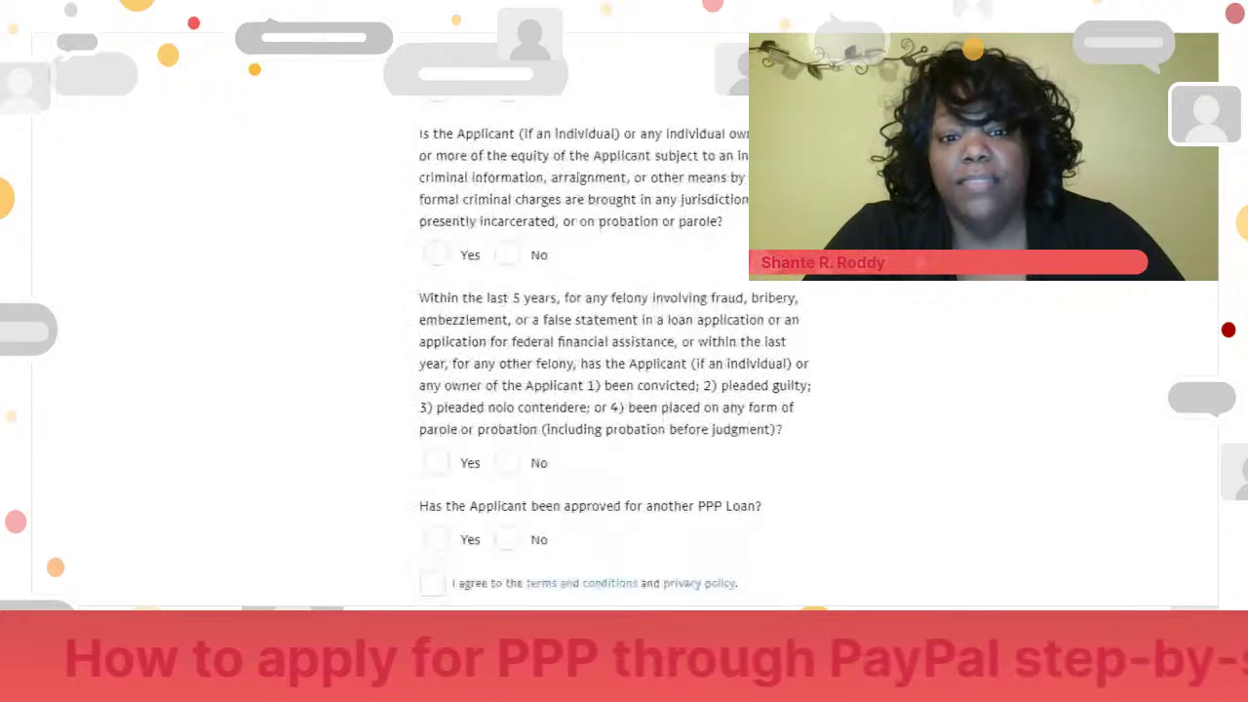
{"action": "scroll", "coordinate": [939, 286], "scroll_direction": "up", "scroll_amount": 4}
{"action": "scroll", "coordinate": [939, 287], "scroll_direction": "down", "scroll_amount": 1}
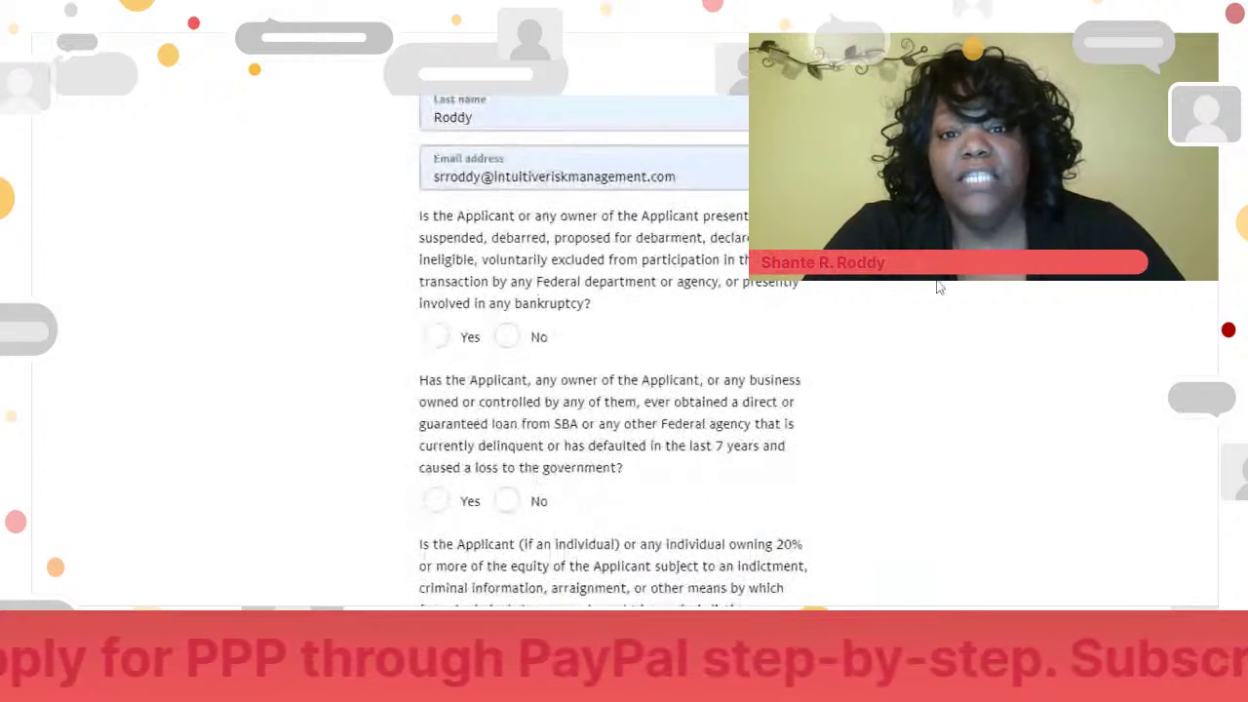
- Answer No to the debarment question, then restart the application from the PayPal landing page
{"action": "left_click", "coordinate": [507, 337]}
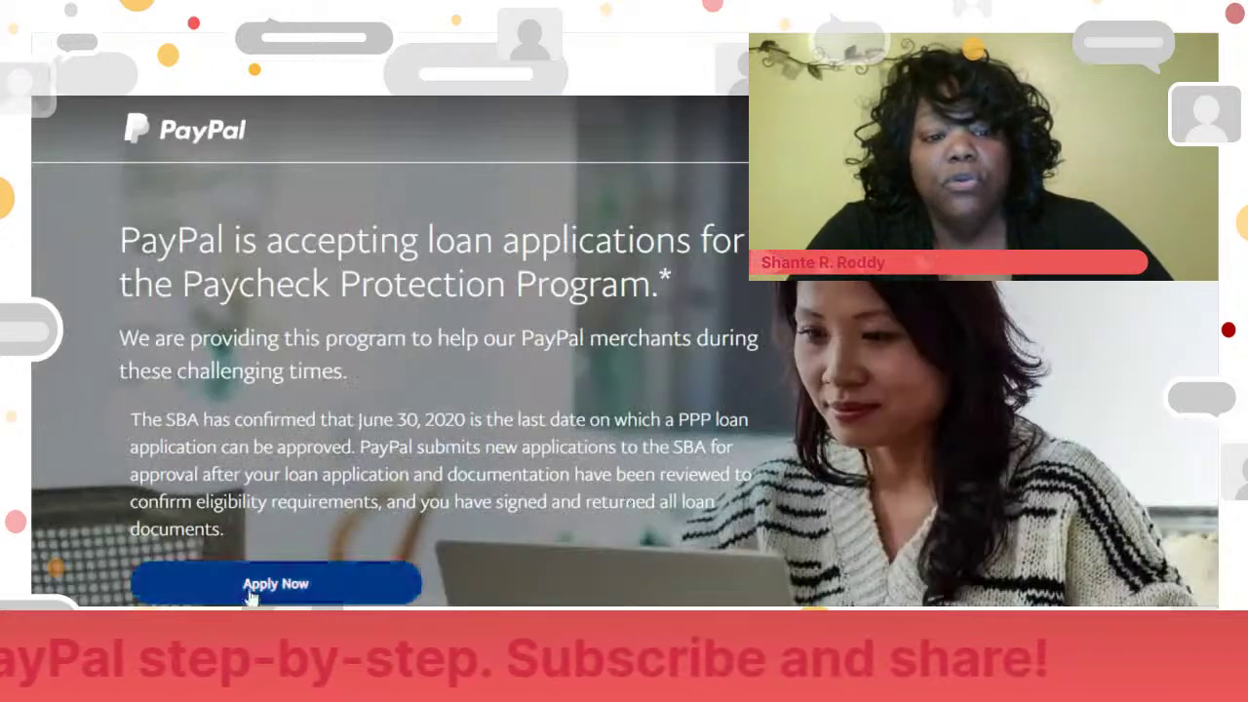
{"action": "left_click", "coordinate": [253, 587]}
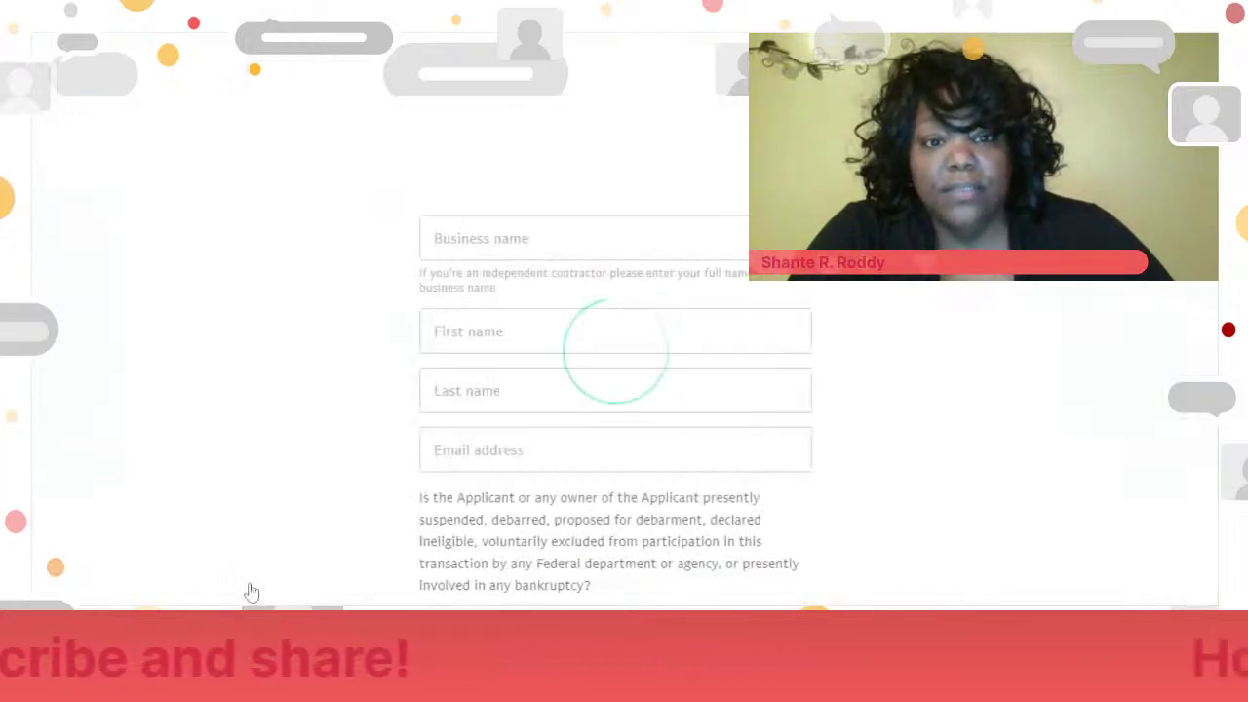
- Autofill the business name, names and e-mail, and answer No to the debarment and delinquent-loan questions
{"action": "left_click", "coordinate": [499, 224]}
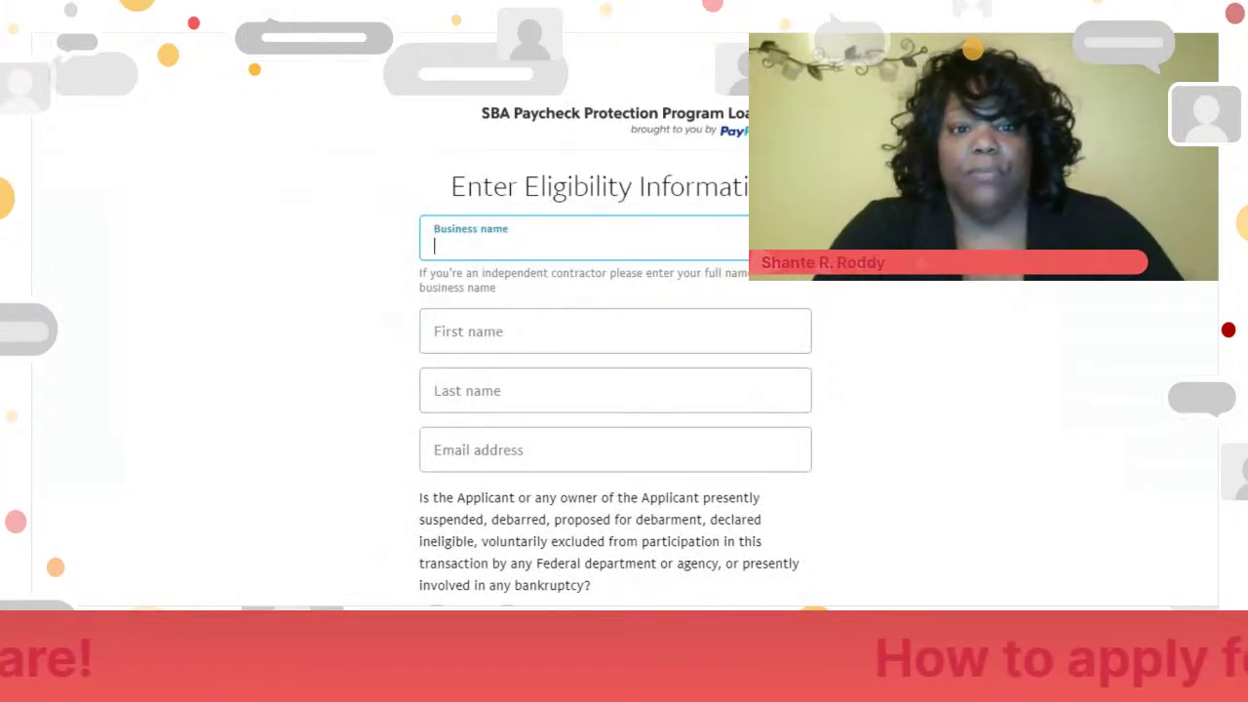
{"action": "left_click", "coordinate": [724, 282]}
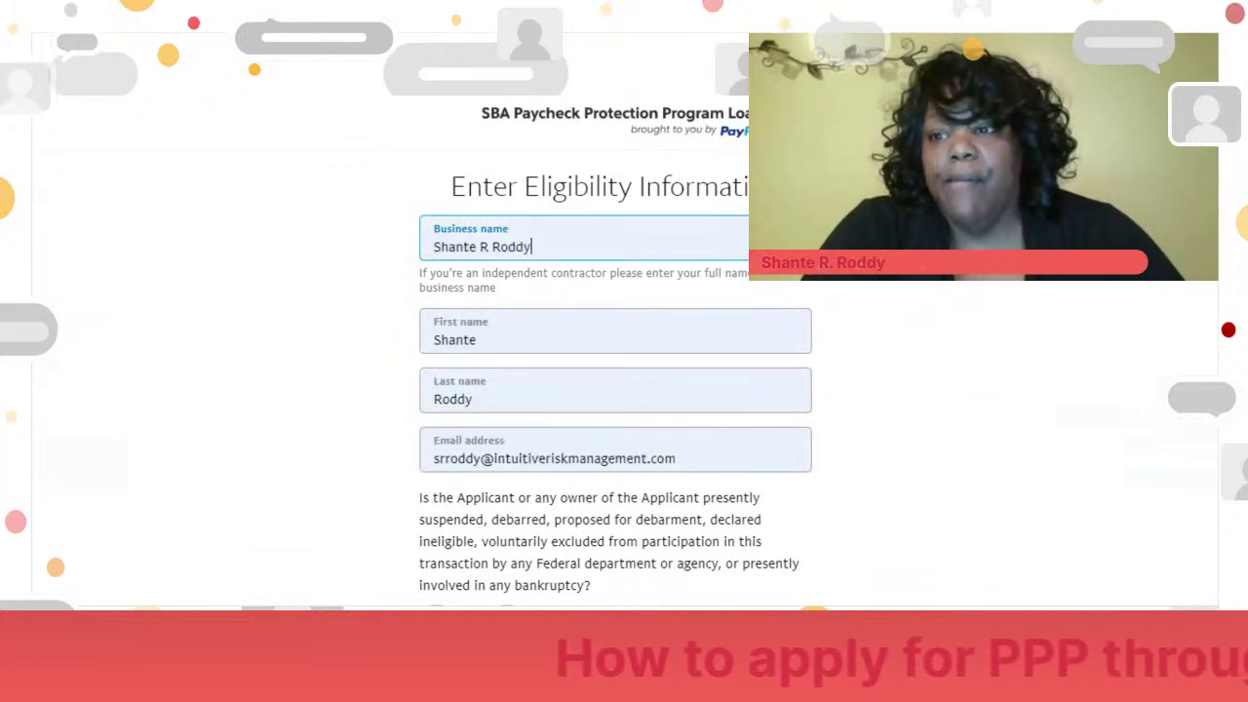
{"action": "scroll", "coordinate": [1022, 361], "scroll_direction": "down", "scroll_amount": 5}
{"action": "scroll", "coordinate": [1022, 361], "scroll_direction": "up", "scroll_amount": 2}
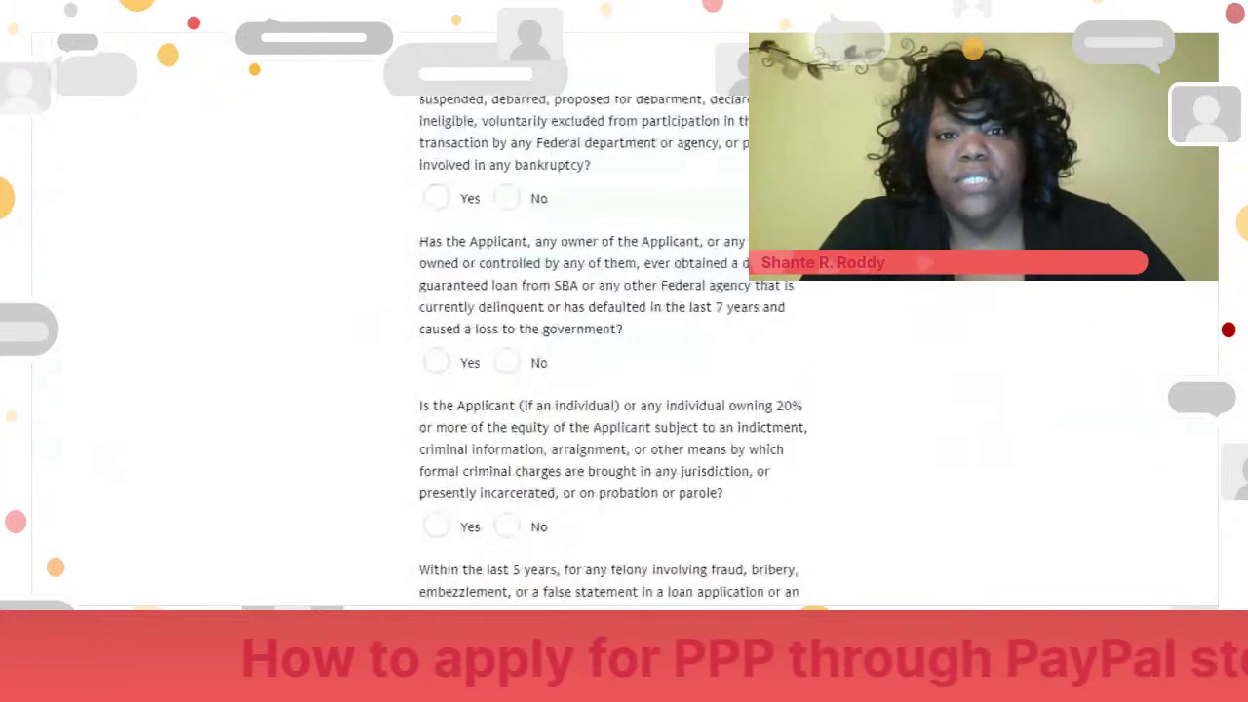
{"action": "left_click", "coordinate": [507, 334]}
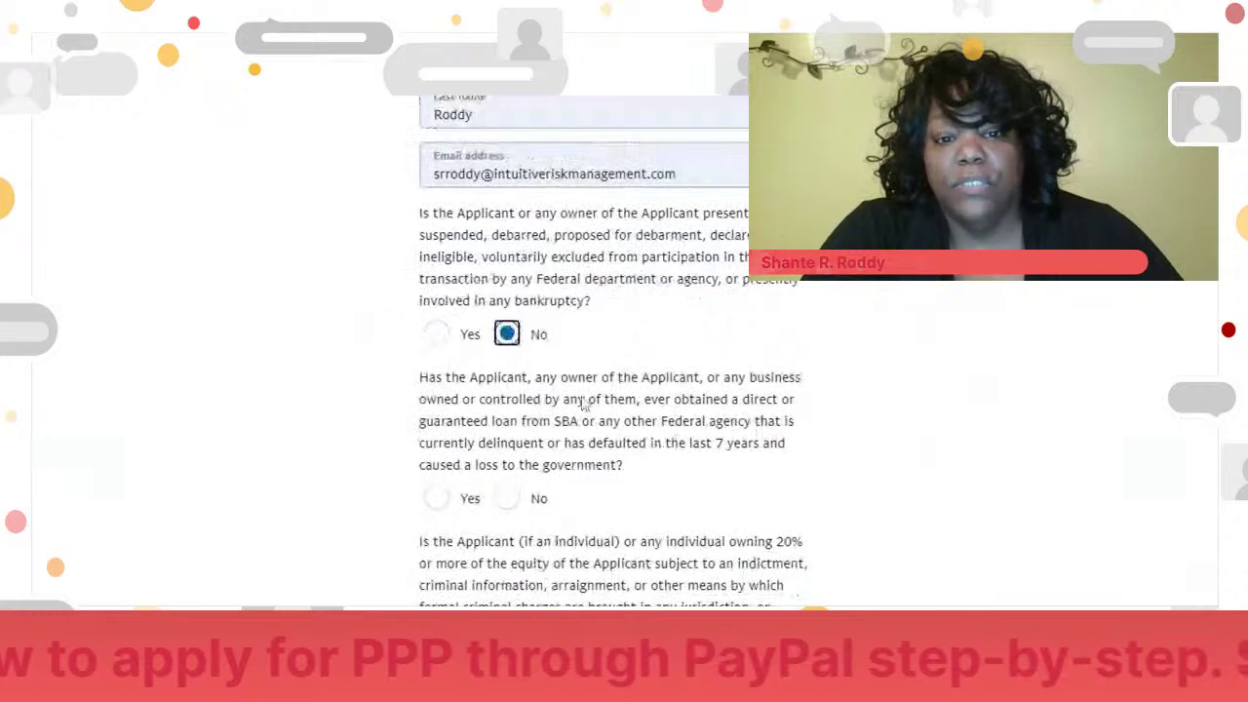
{"action": "left_click", "coordinate": [509, 500]}
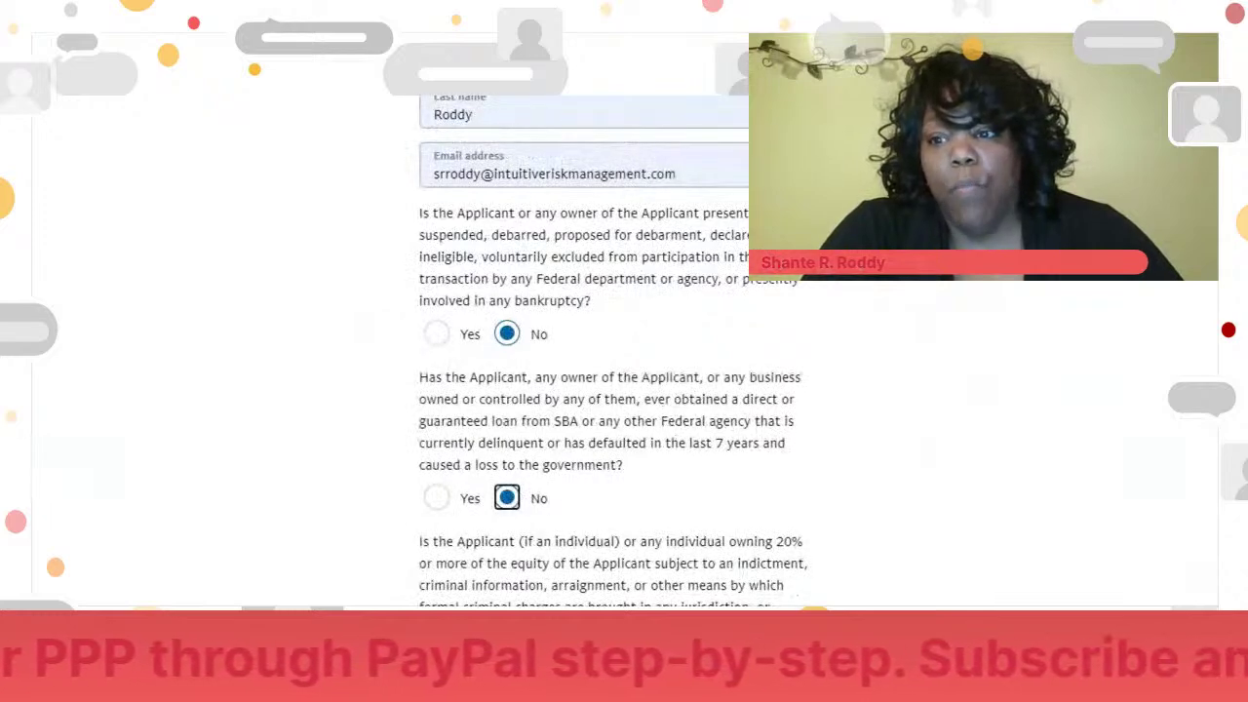
- Answer No to the criminal, felony and other-PPP-loan questions, accept the terms, and continue
{"action": "scroll", "coordinate": [614, 341], "scroll_direction": "down", "scroll_amount": 5}
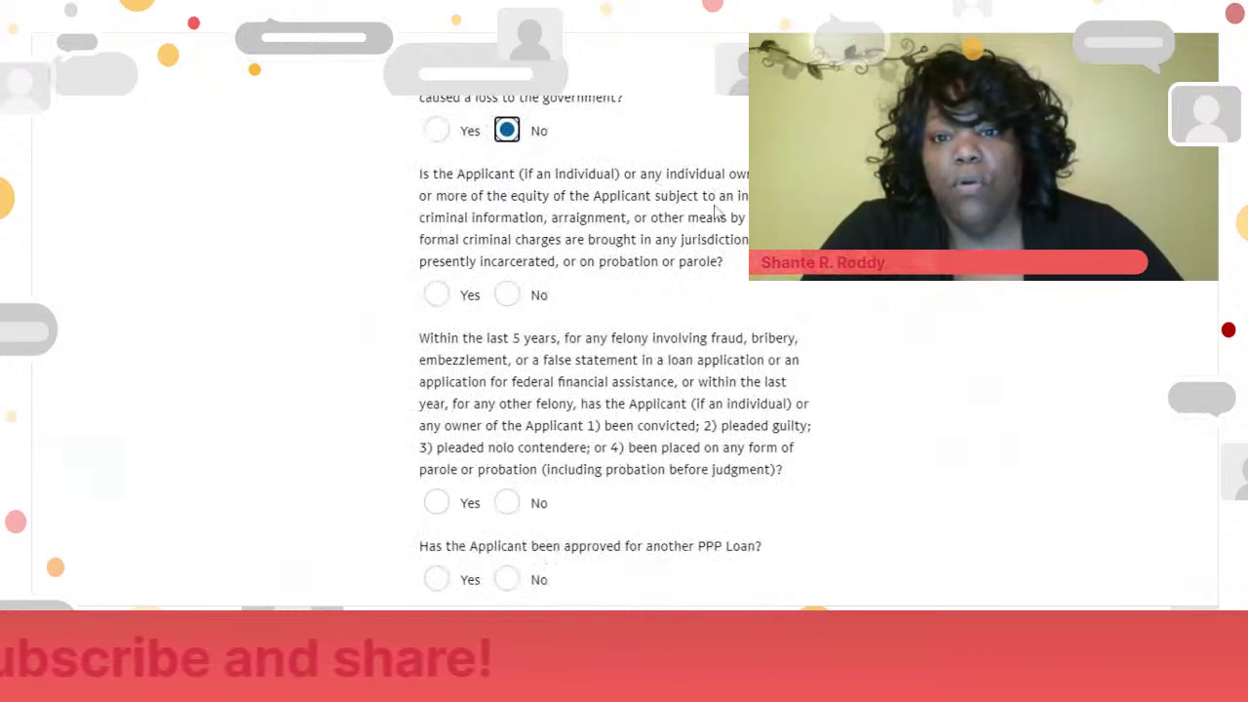
{"action": "left_click", "coordinate": [508, 293]}
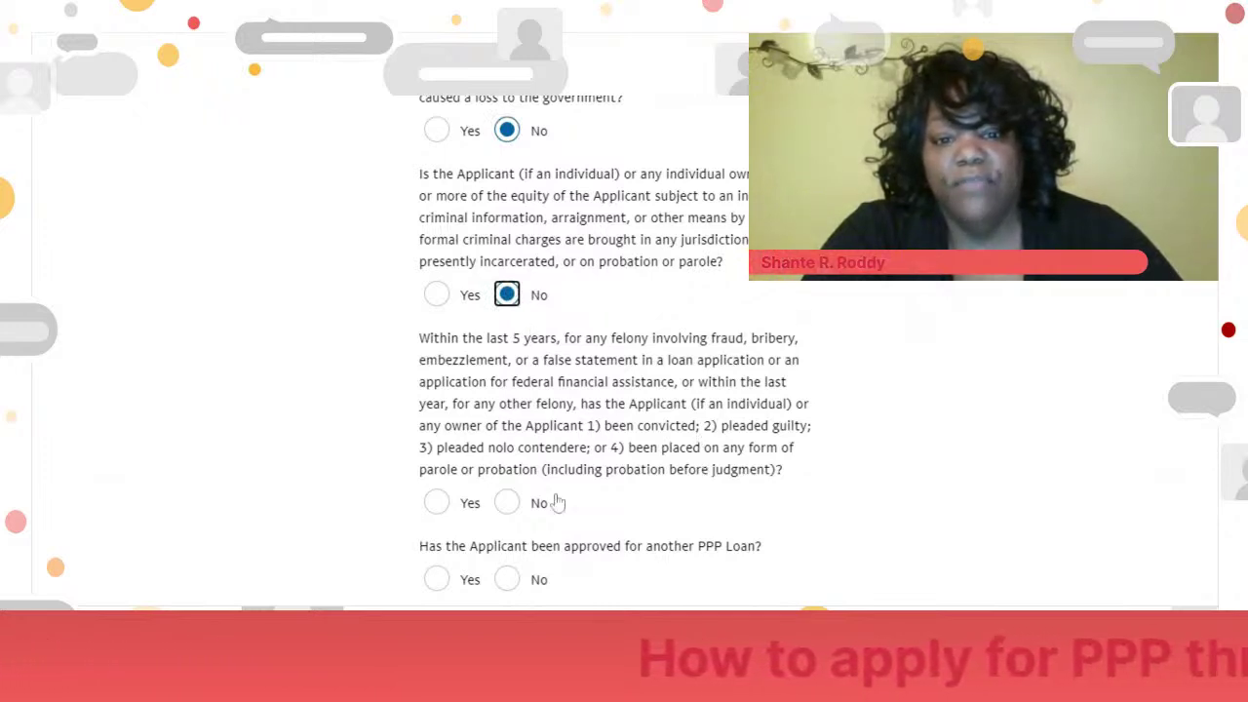
{"action": "left_click", "coordinate": [511, 510]}
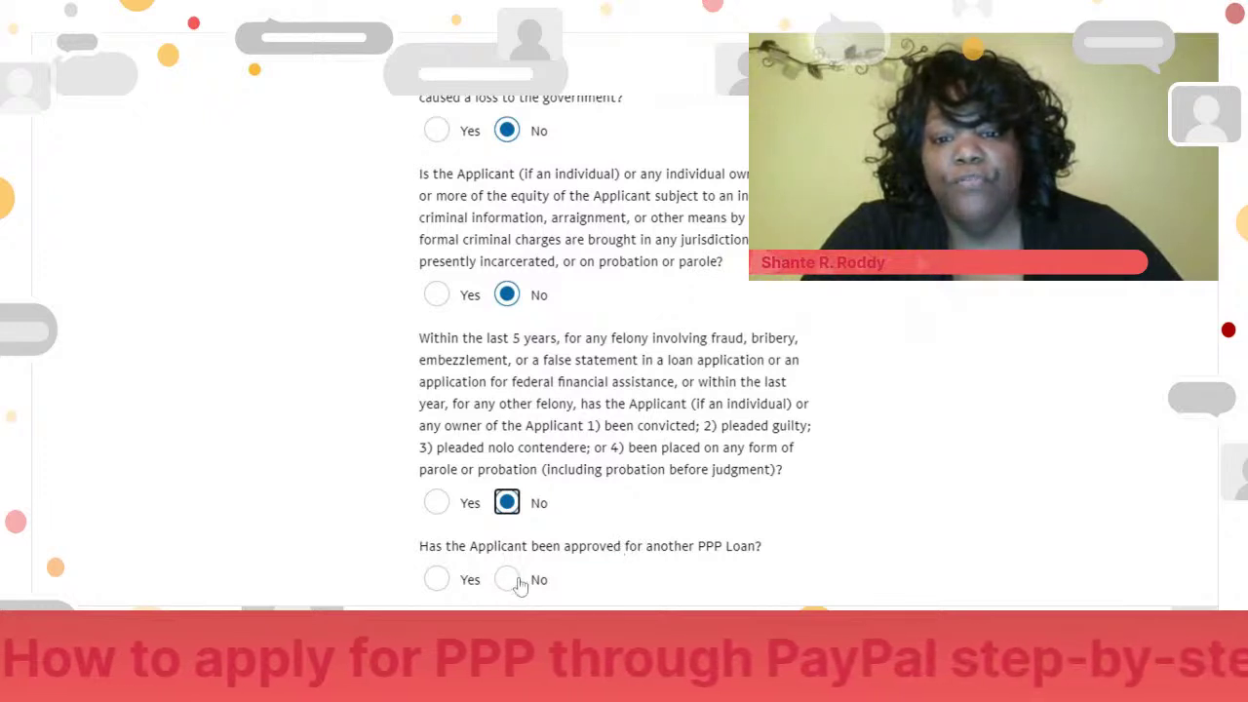
{"action": "scroll", "coordinate": [1073, 439], "scroll_direction": "down", "scroll_amount": 2}
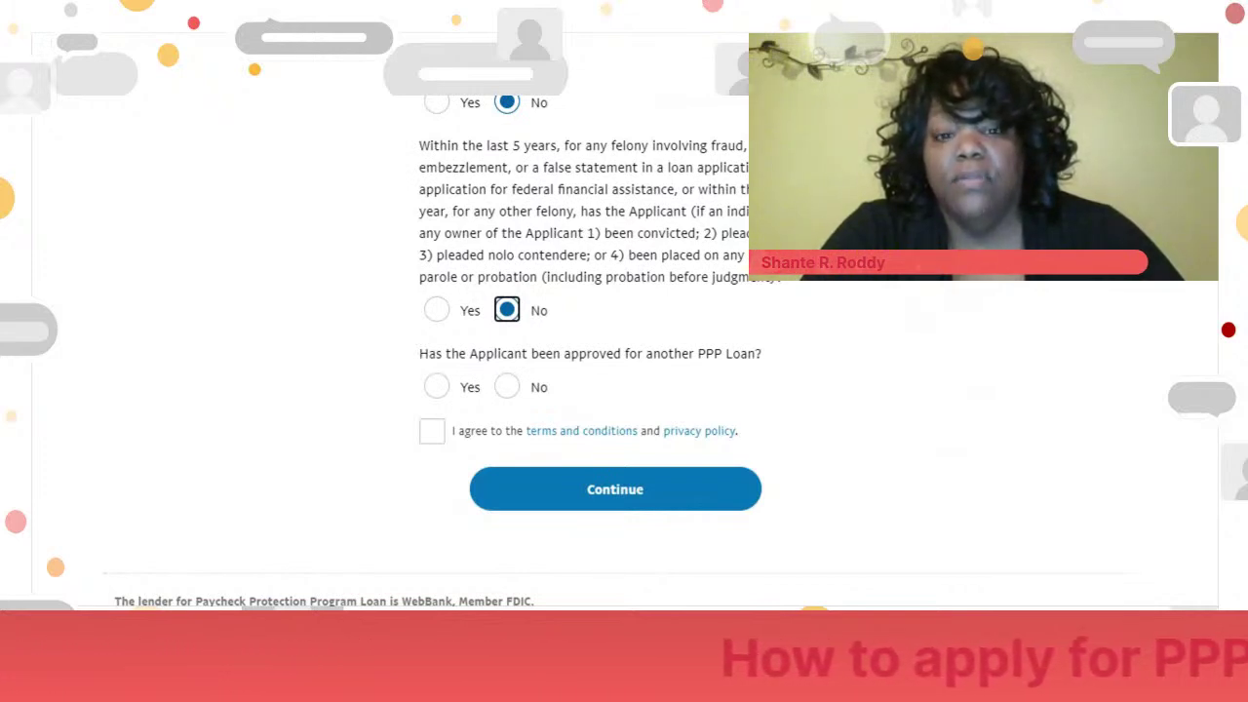
{"action": "left_click", "coordinate": [508, 387]}
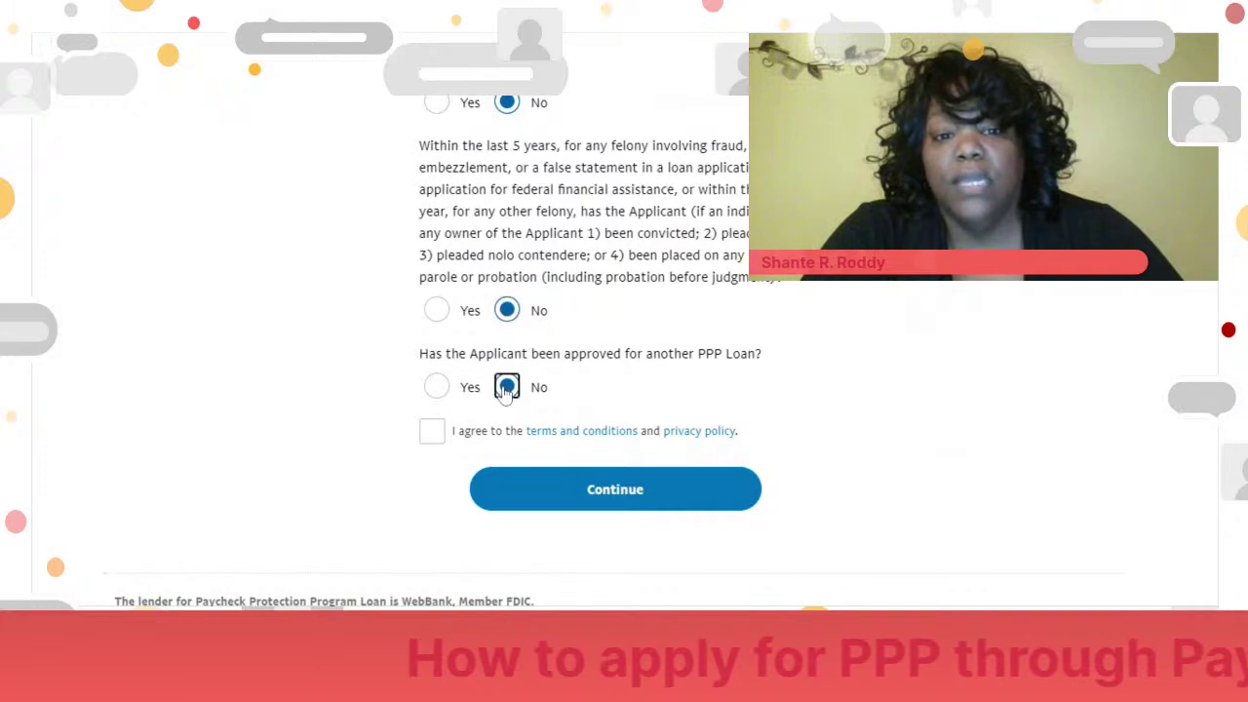
{"action": "left_click", "coordinate": [430, 434]}
{"action": "left_click", "coordinate": [651, 494]}
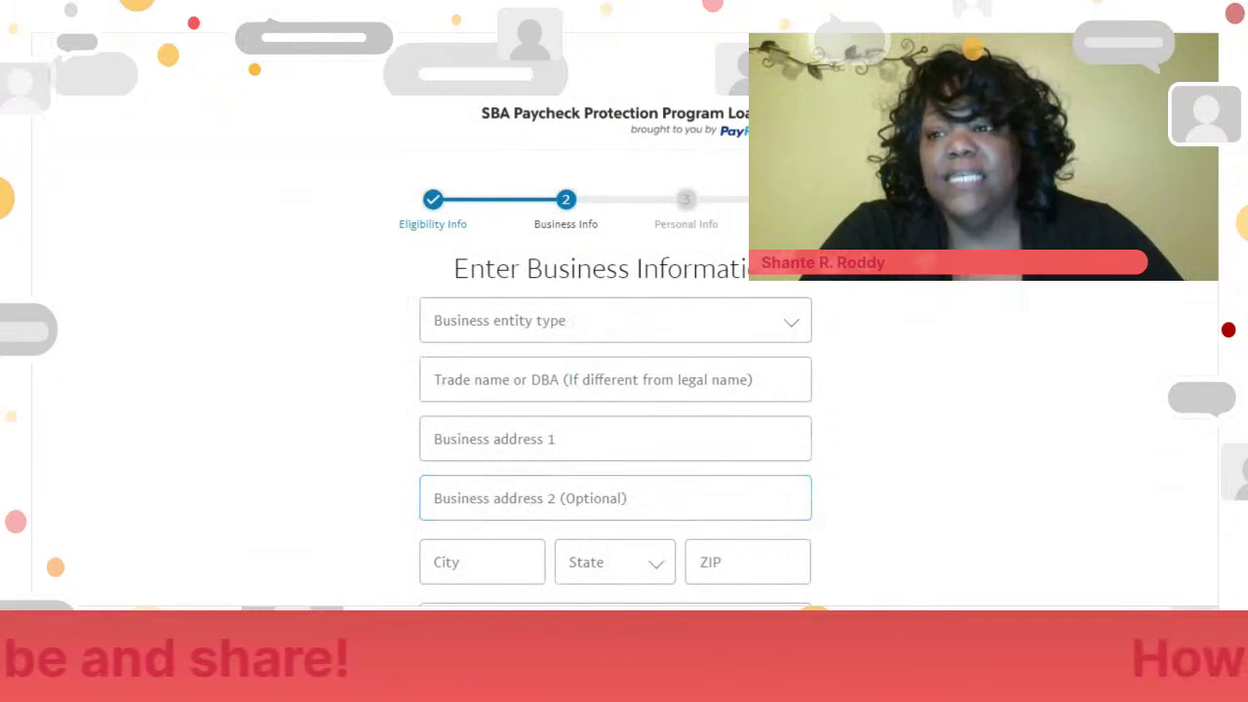
- Set the business entity type to Independent Contractor and enter the owner's trade name
{"action": "scroll", "coordinate": [616, 390], "scroll_direction": "down", "scroll_amount": 2}
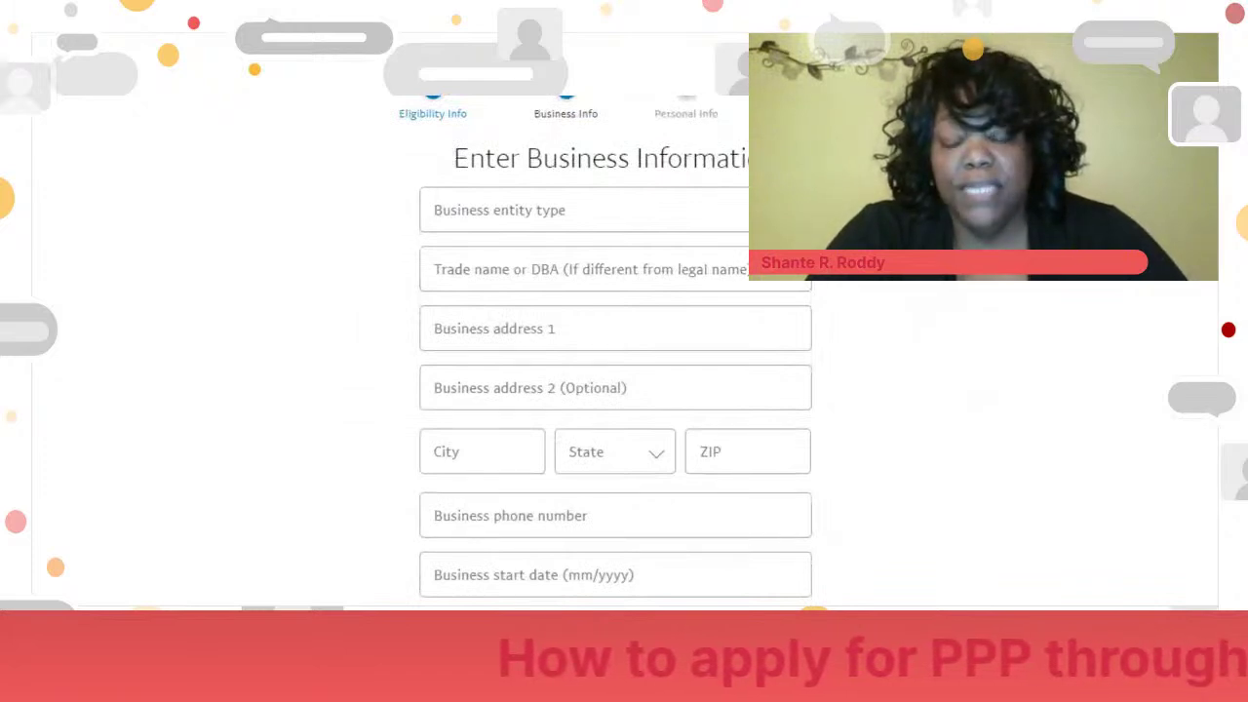
{"action": "left_click", "coordinate": [544, 213]}
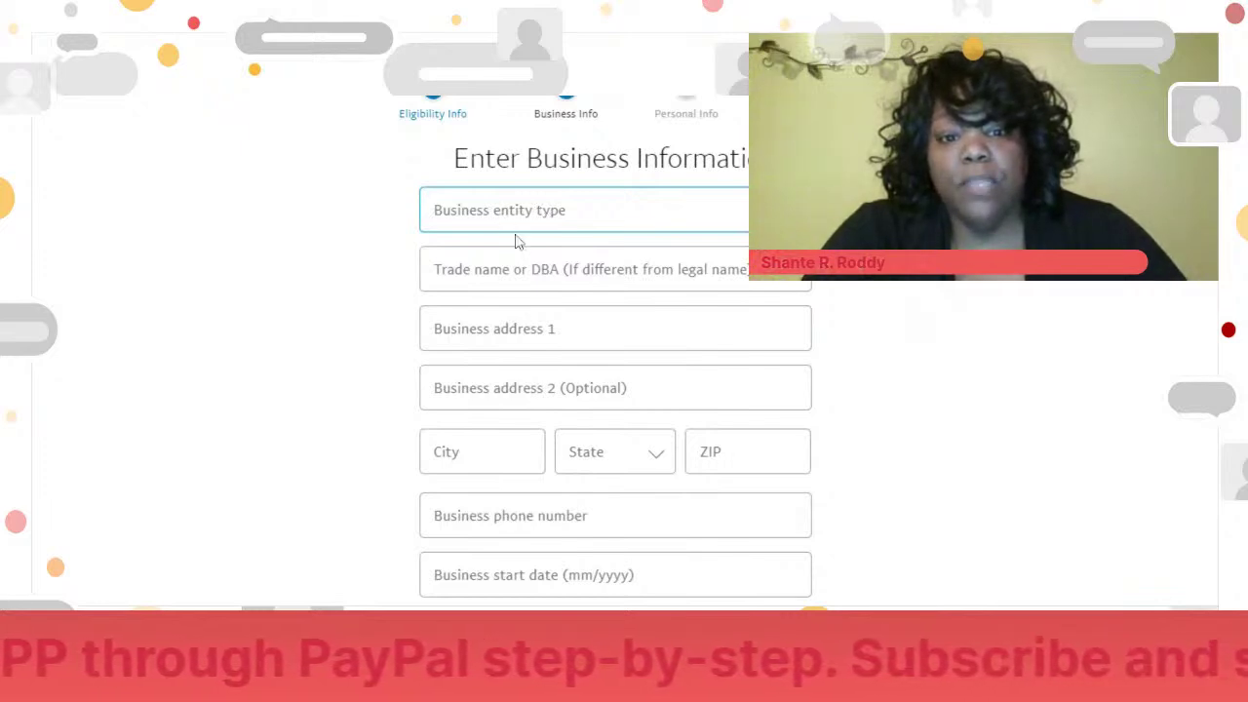
{"action": "left_click", "coordinate": [517, 242]}
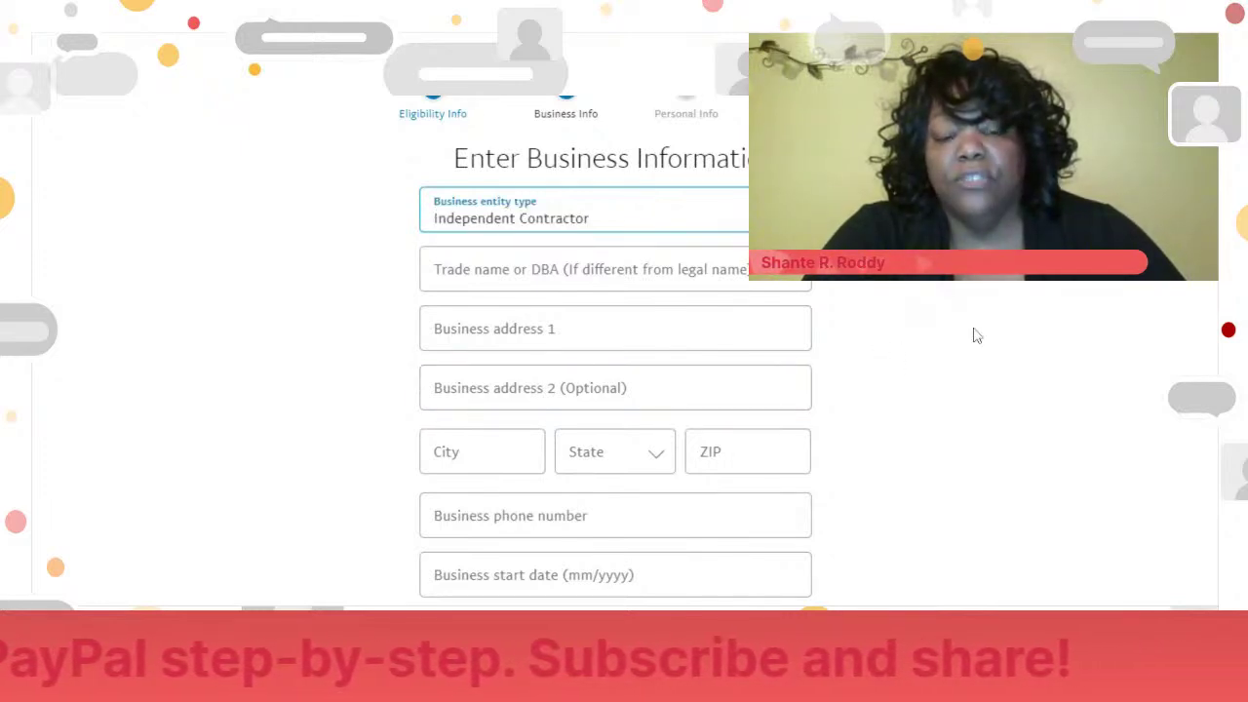
{"action": "left_click", "coordinate": [780, 275]}
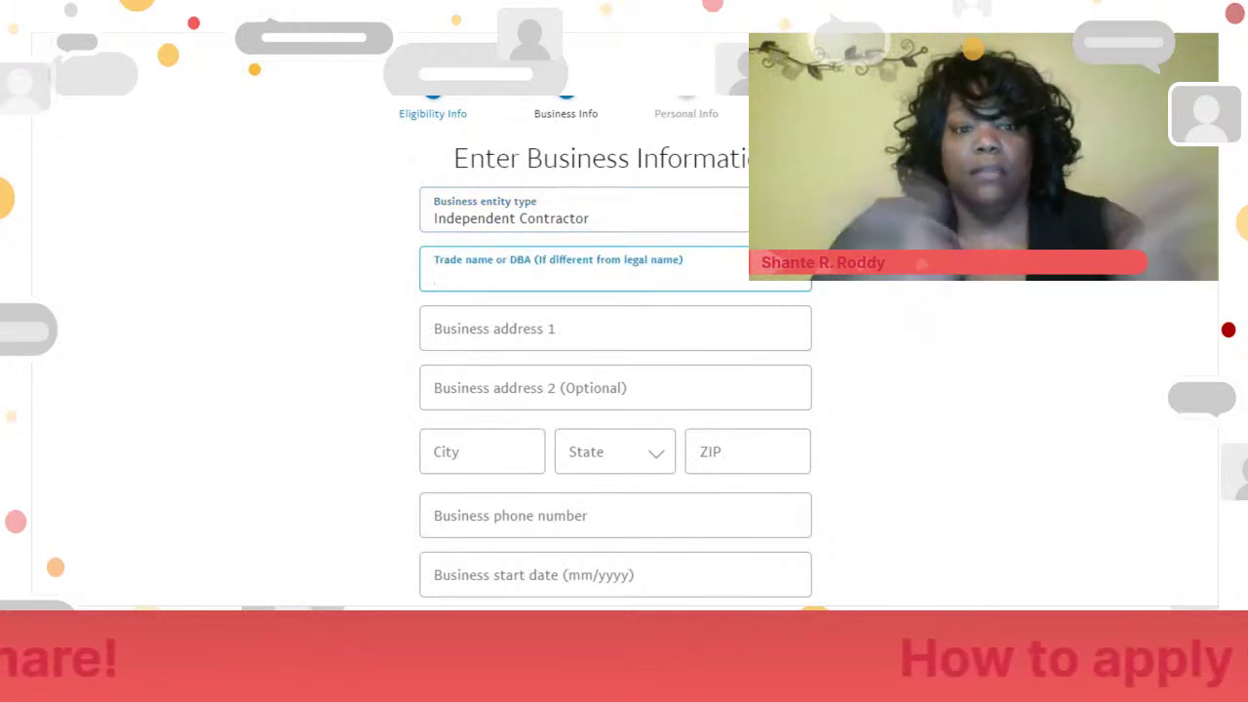
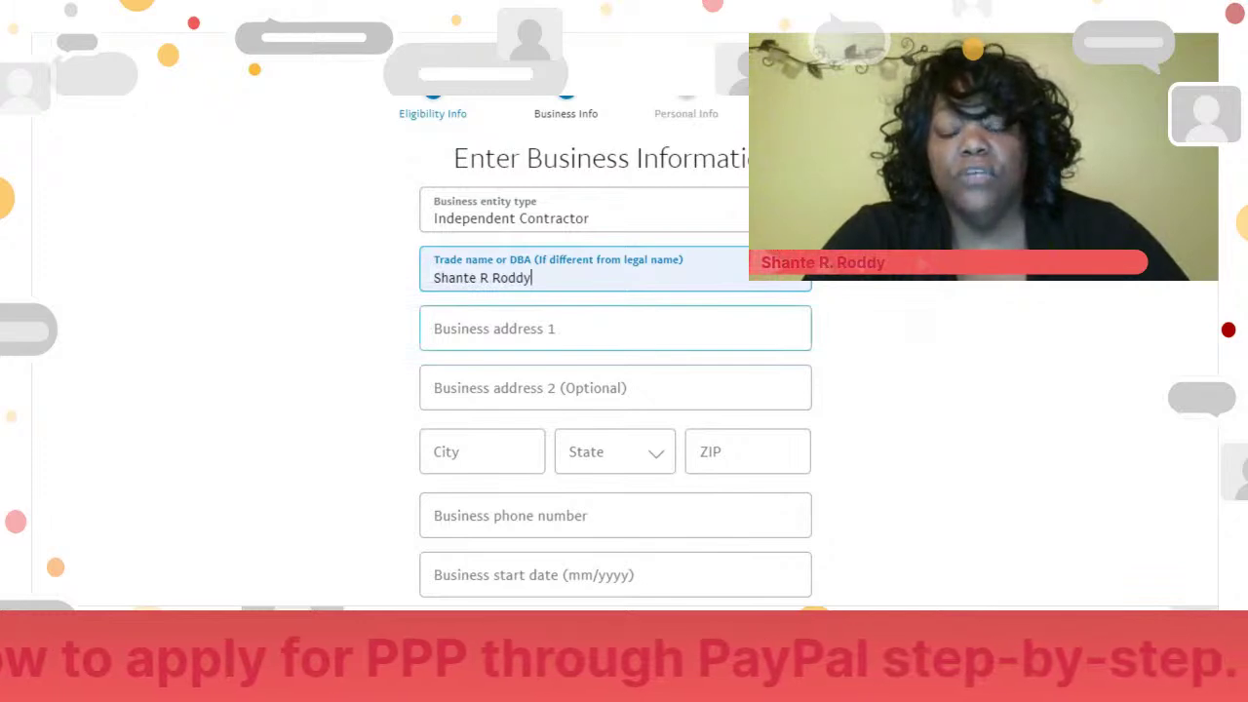
- Enter the business street address with city Cleveland, state OH and ZIP 44115
{"action": "left_click", "coordinate": [614, 329]}
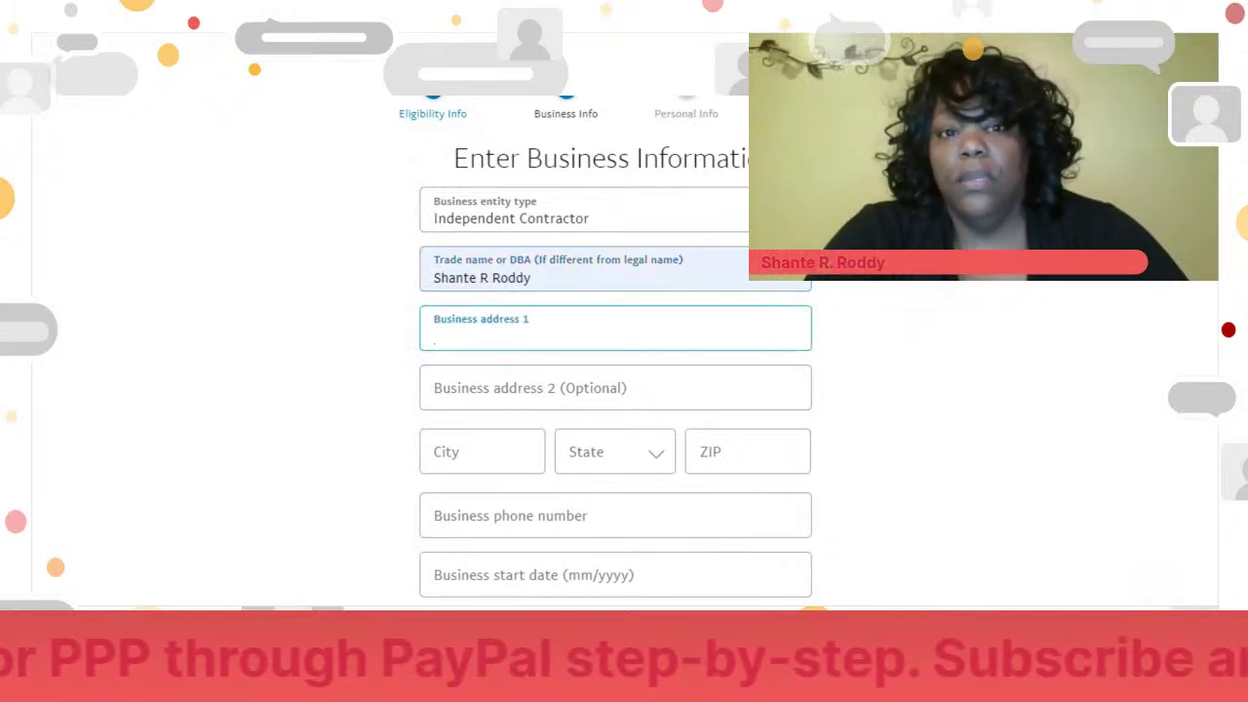
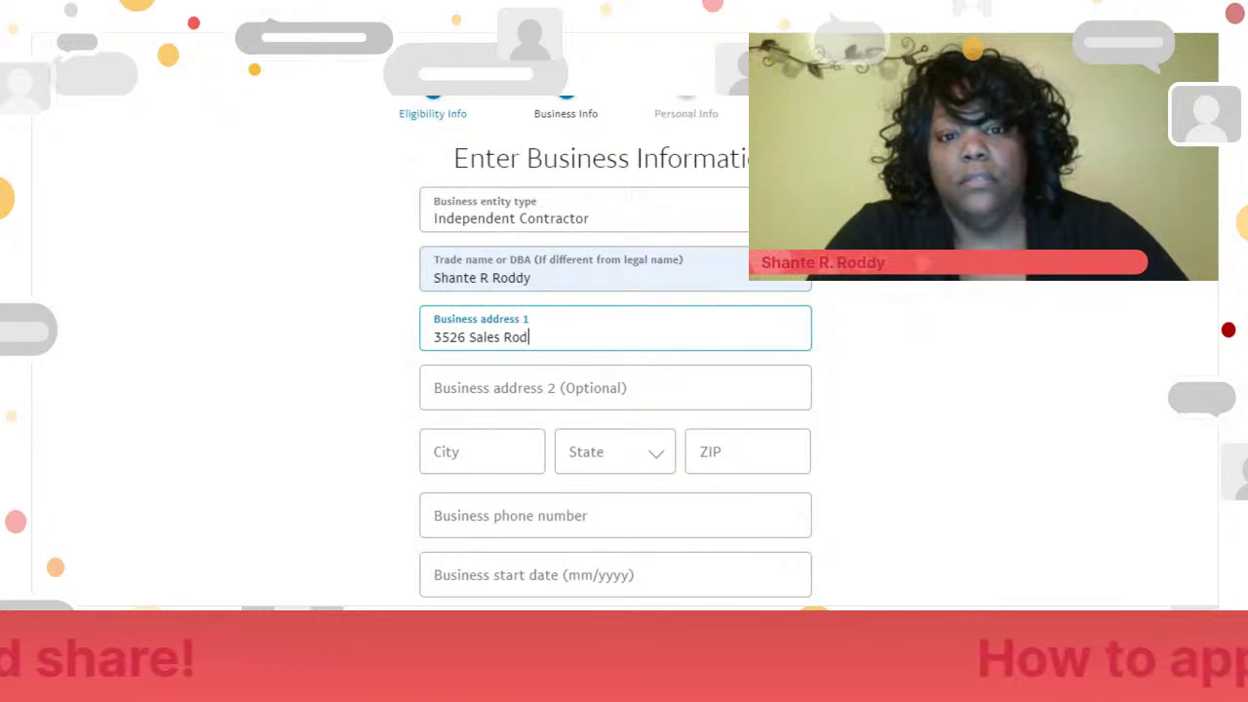
{"action": "left_click", "coordinate": [468, 454]}
{"action": "type", "text": "Cleveland"}
{"action": "key", "text": "Tab"}
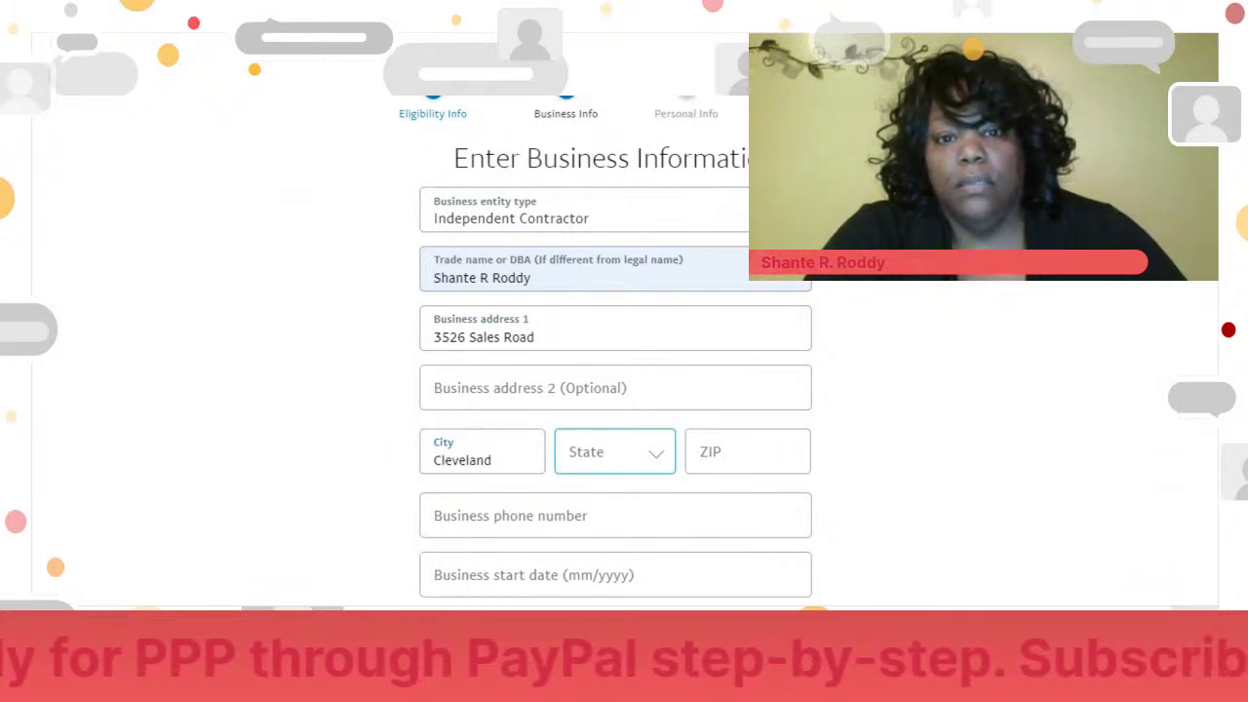
{"action": "key", "text": "o"}
{"action": "left_click", "coordinate": [707, 449]}
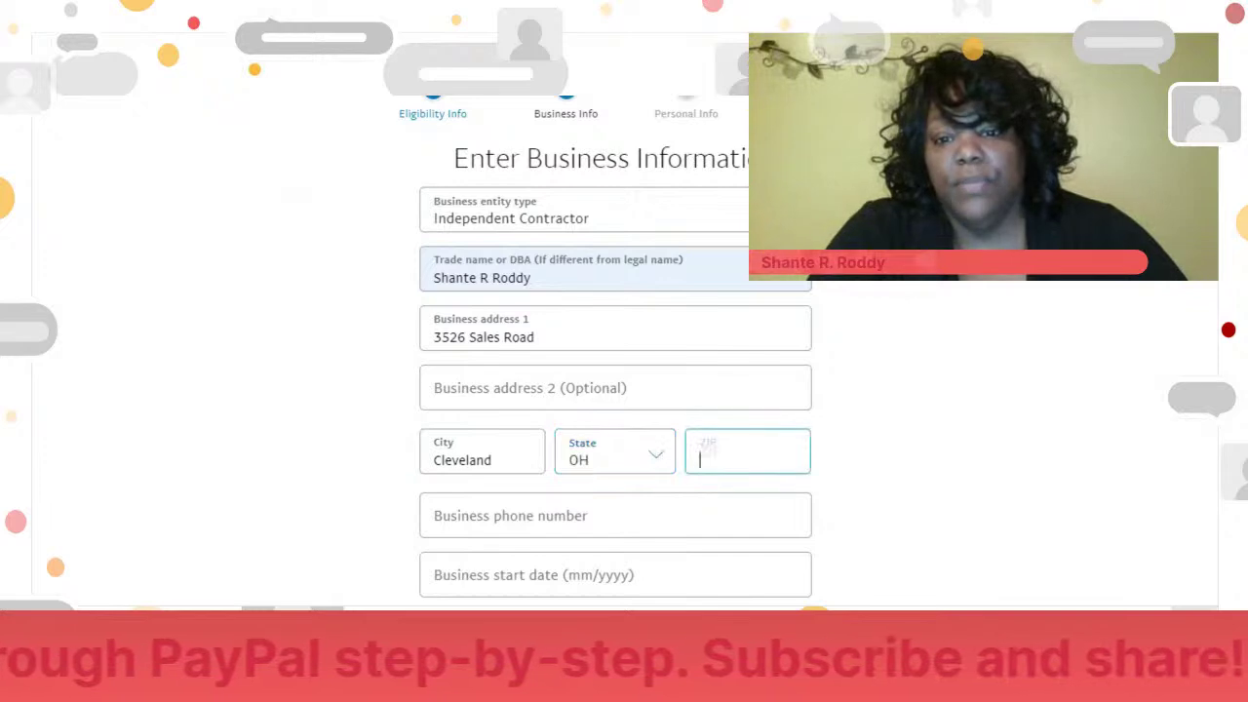
{"action": "type", "text": "44115"}
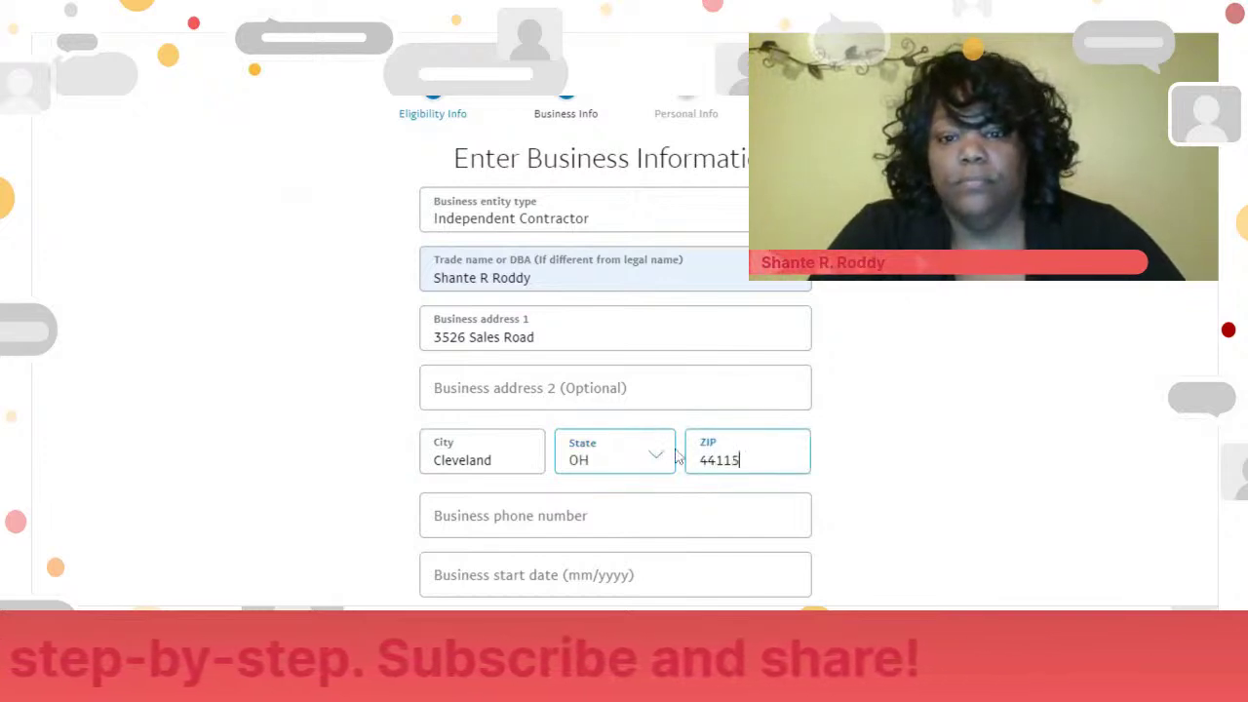
{"action": "left_click", "coordinate": [1070, 493]}
- Enter the business phone number and set the business start date to 02/2014
{"action": "scroll", "coordinate": [614, 390], "scroll_direction": "down", "scroll_amount": 3}
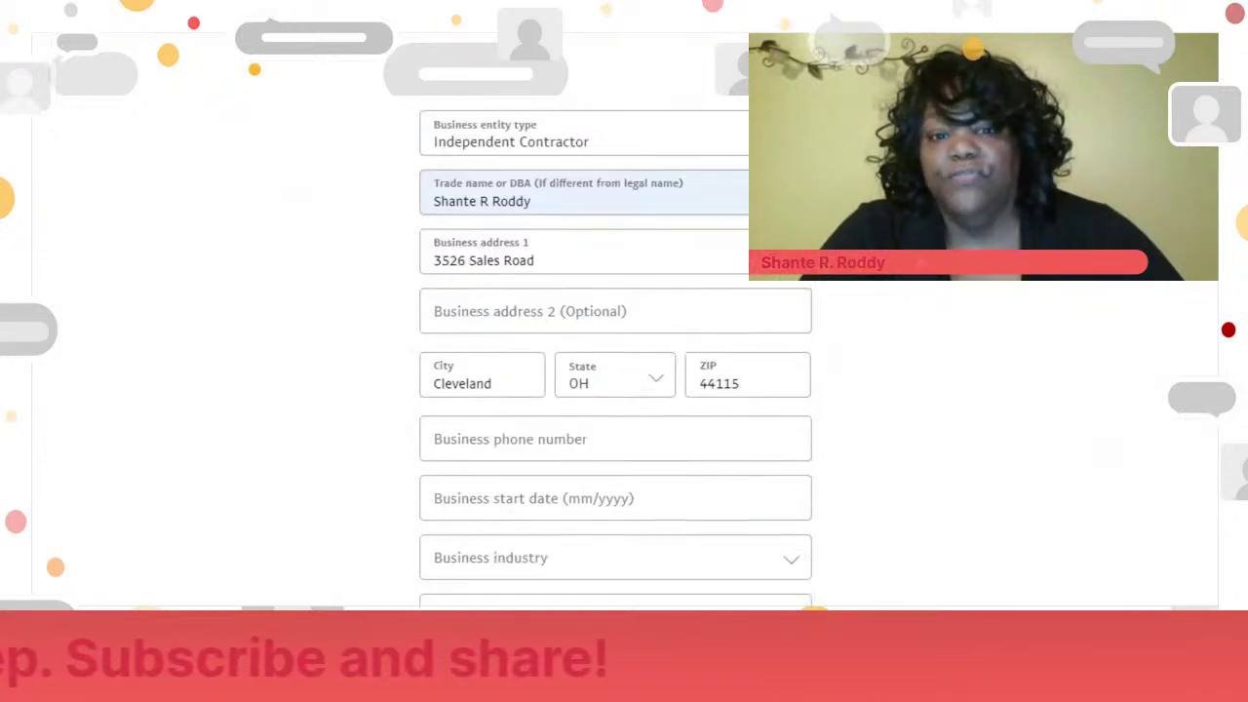
{"action": "left_click", "coordinate": [507, 252]}
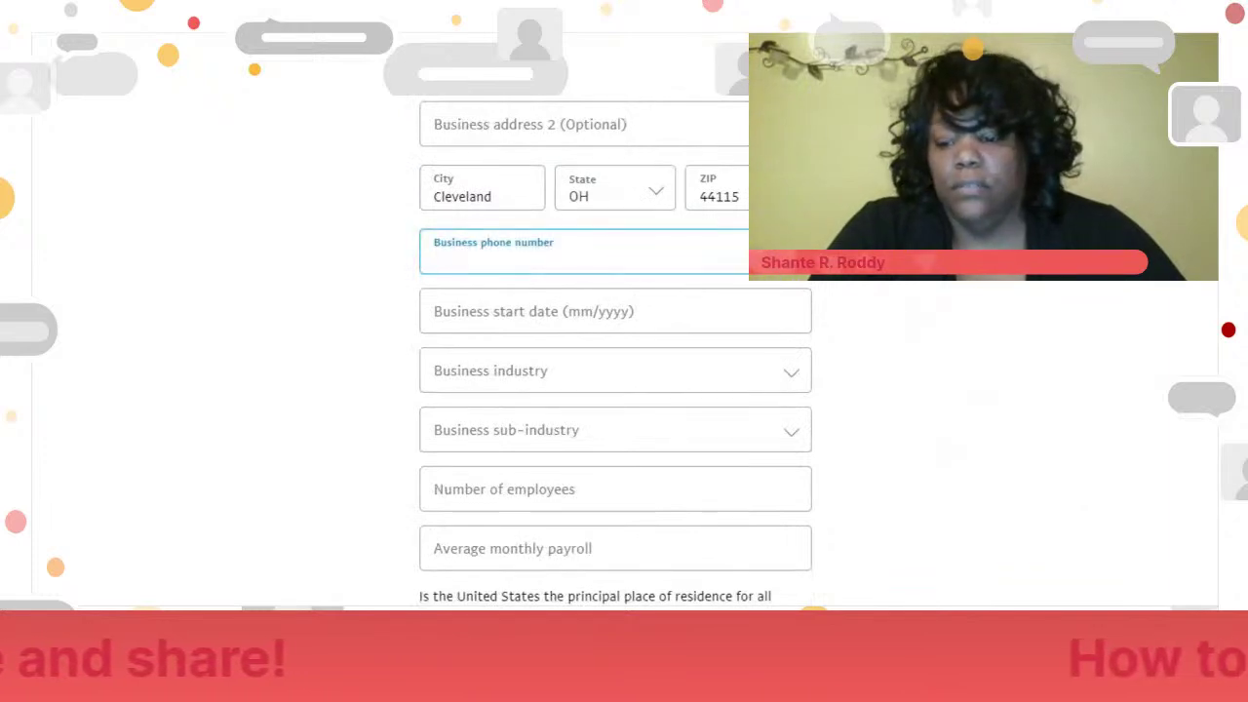
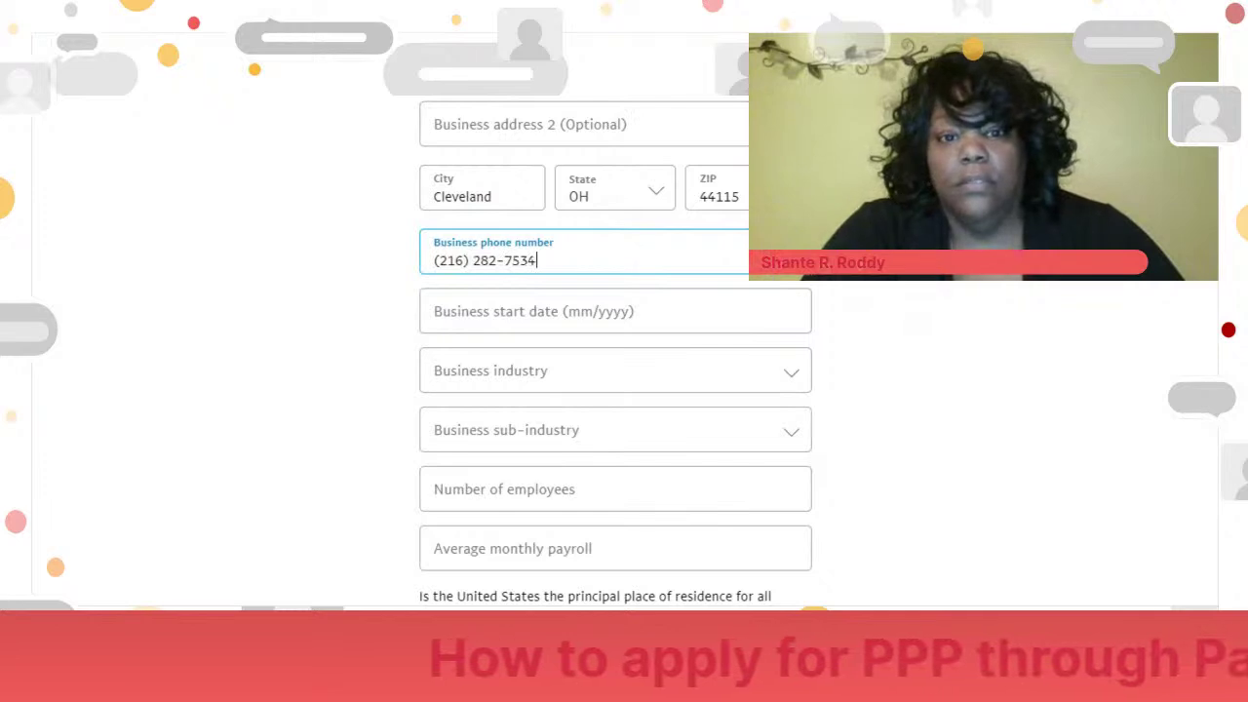
{"action": "left_click", "coordinate": [627, 321]}
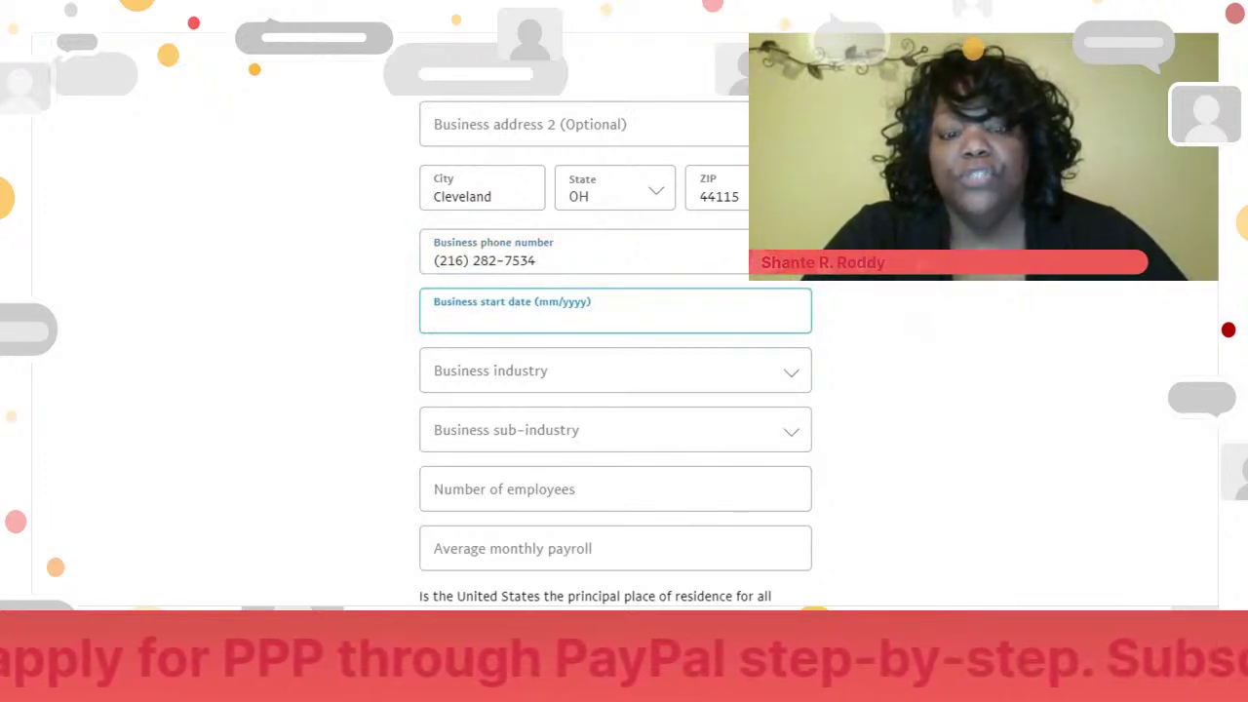
{"action": "type", "text": "02/"}
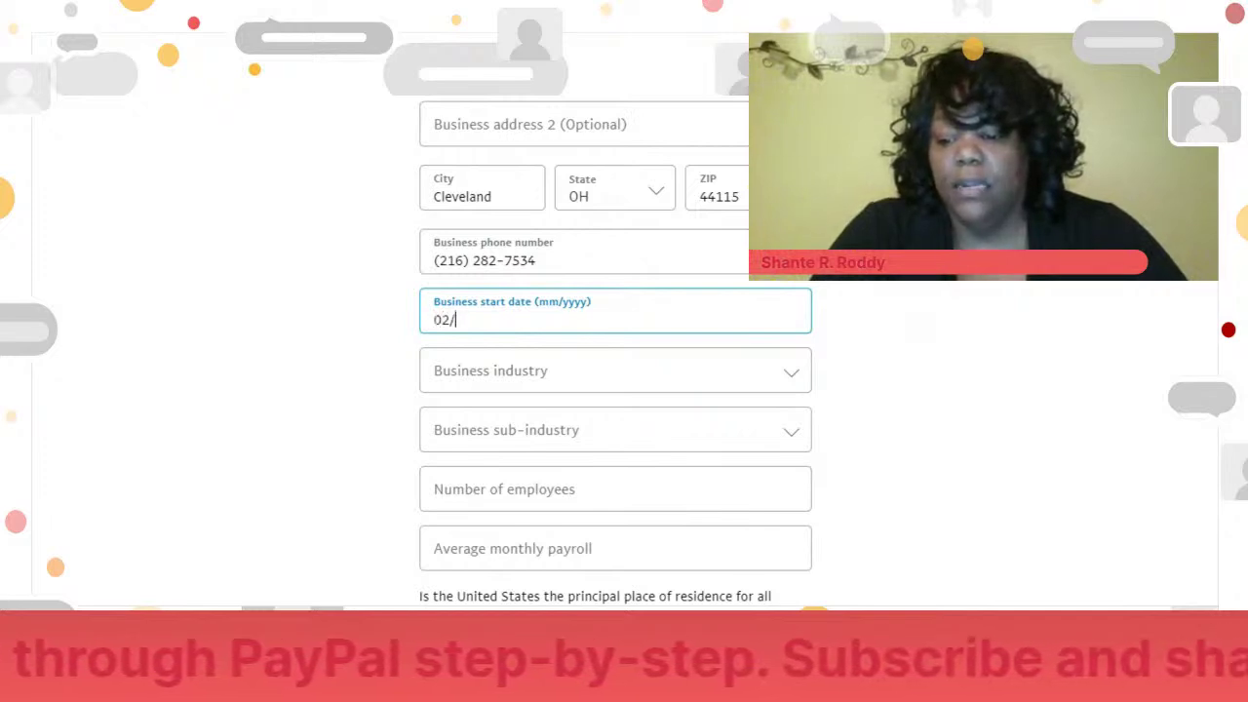
{"action": "type", "text": "0120"}
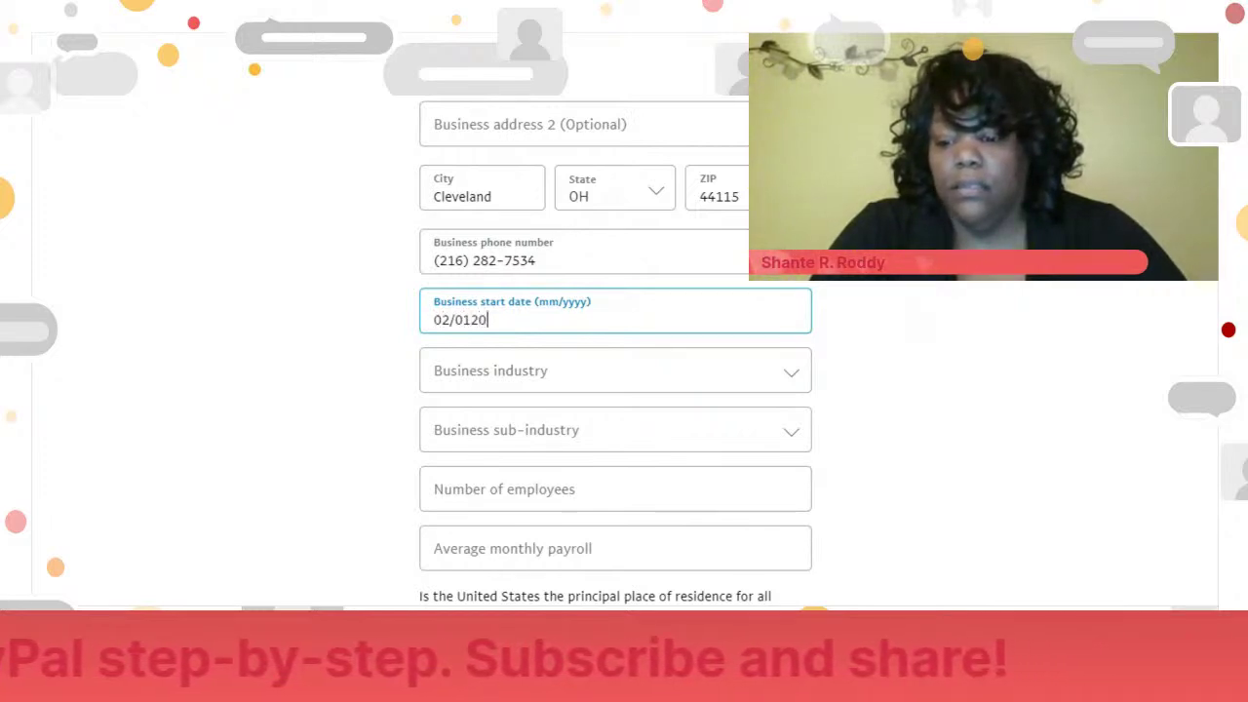
{"action": "key", "text": "ctrl+a"}
{"action": "type", "text": "02/2014"}
{"action": "key", "text": "Tab"}
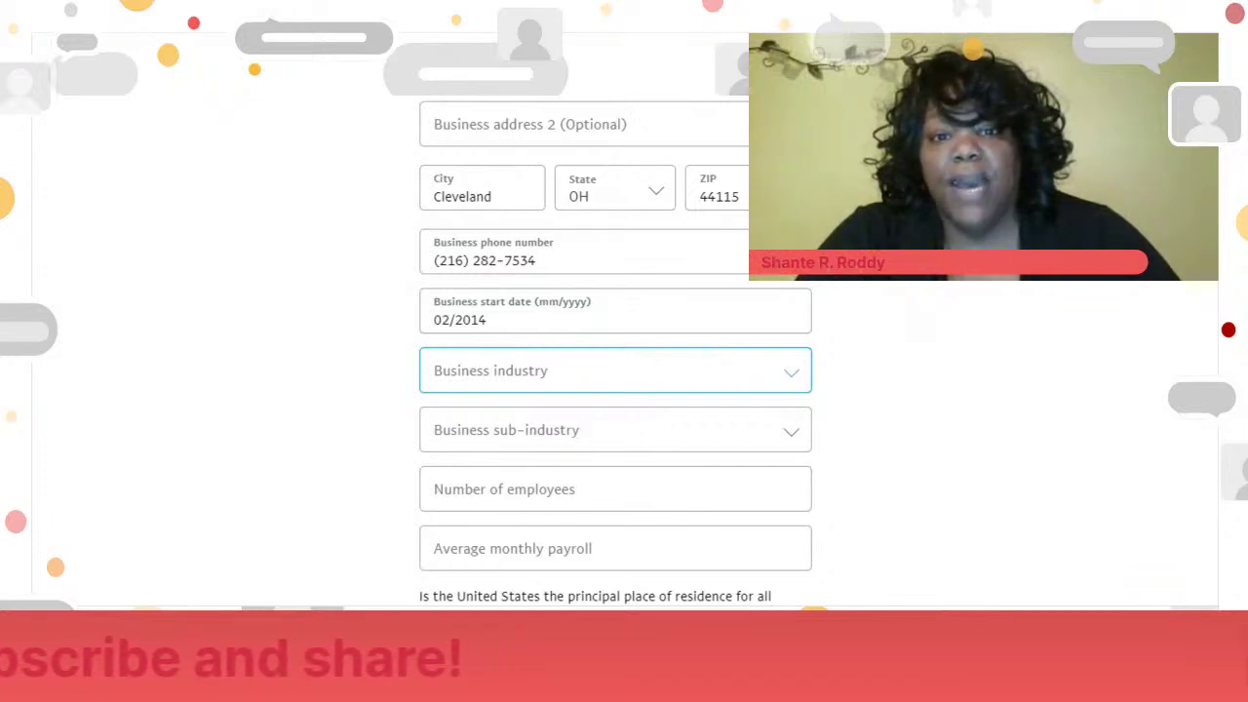
- Choose Professional and Technical Services with the All Other sub-industry, and enter 1 employee
{"action": "left_click", "coordinate": [638, 426]}
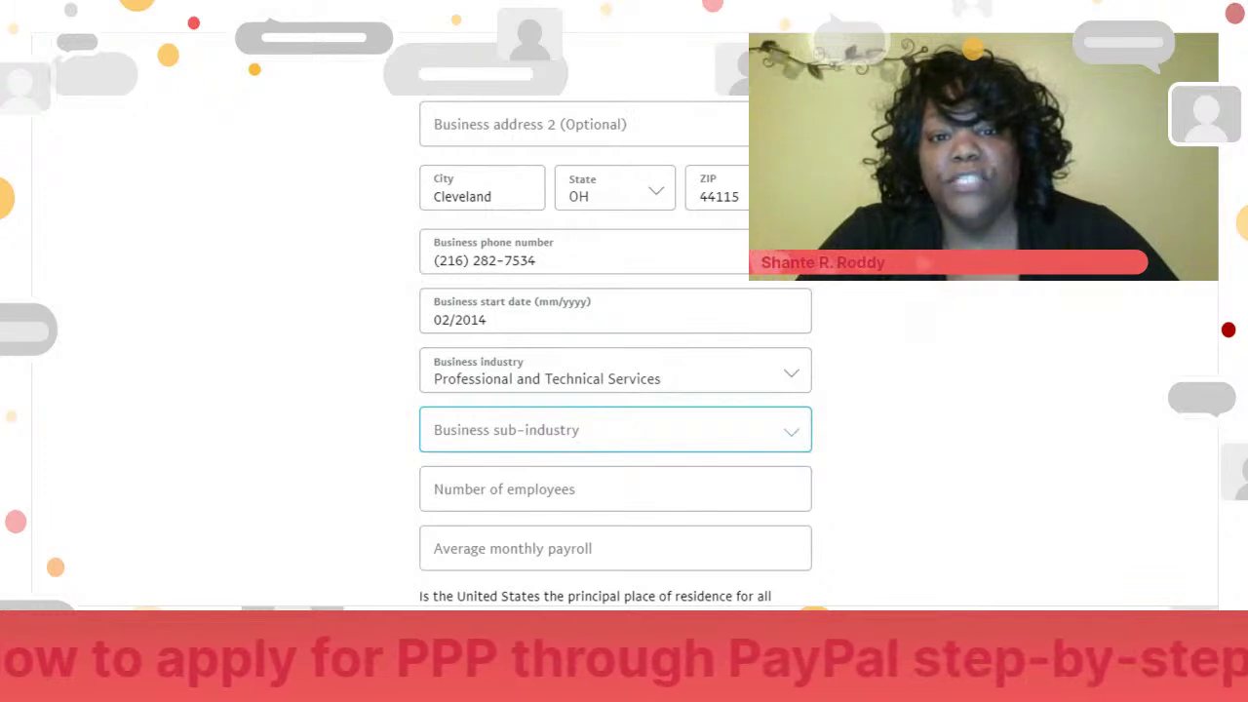
{"action": "key", "text": "Return"}
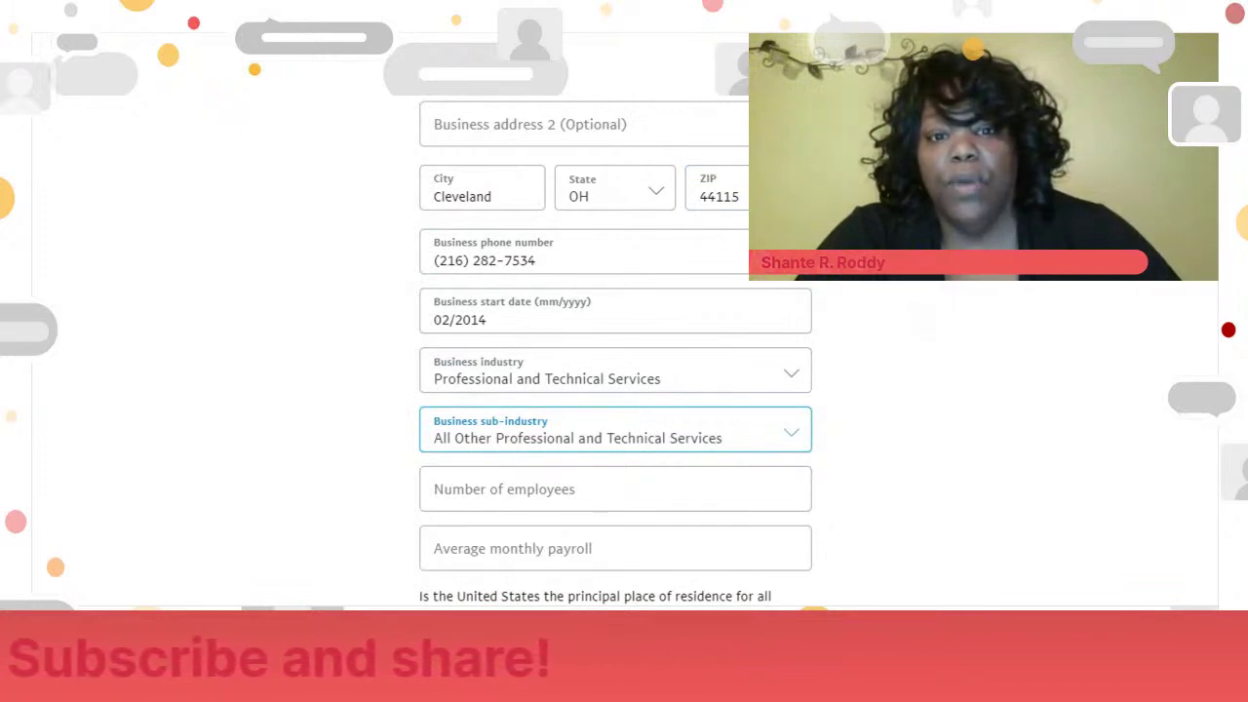
{"action": "left_click", "coordinate": [683, 497]}
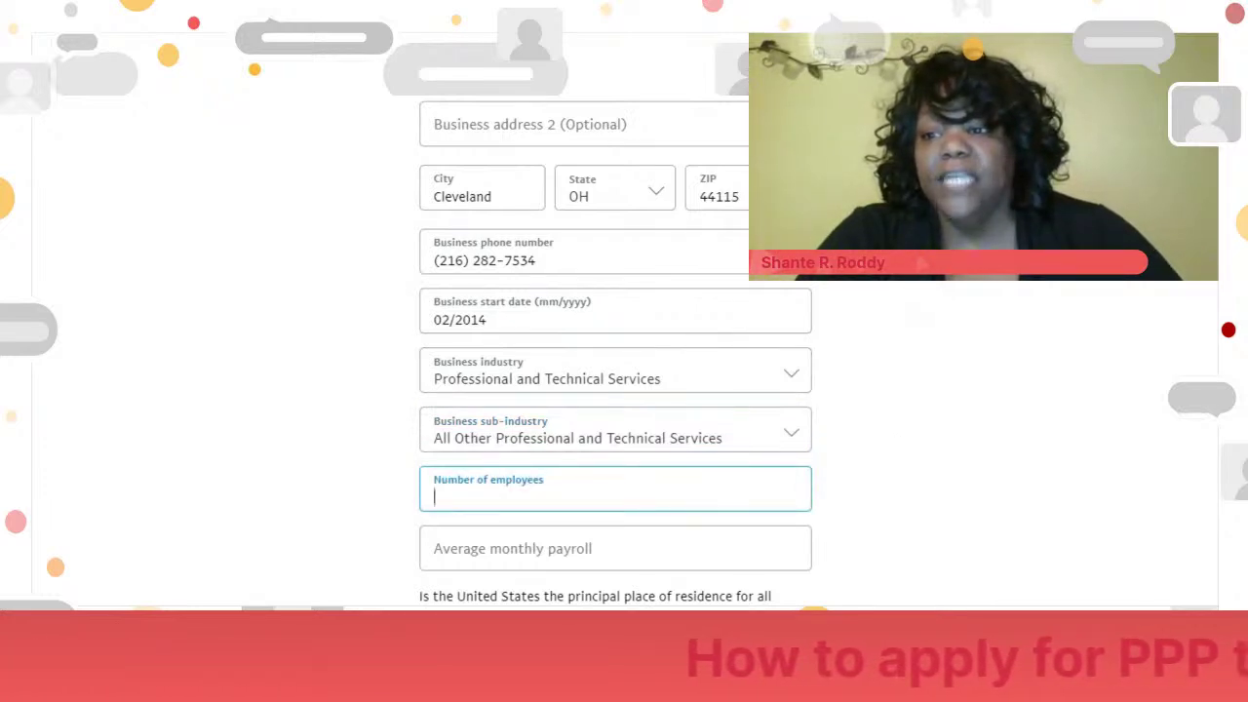
{"action": "scroll", "coordinate": [615, 390], "scroll_direction": "down", "scroll_amount": 2}
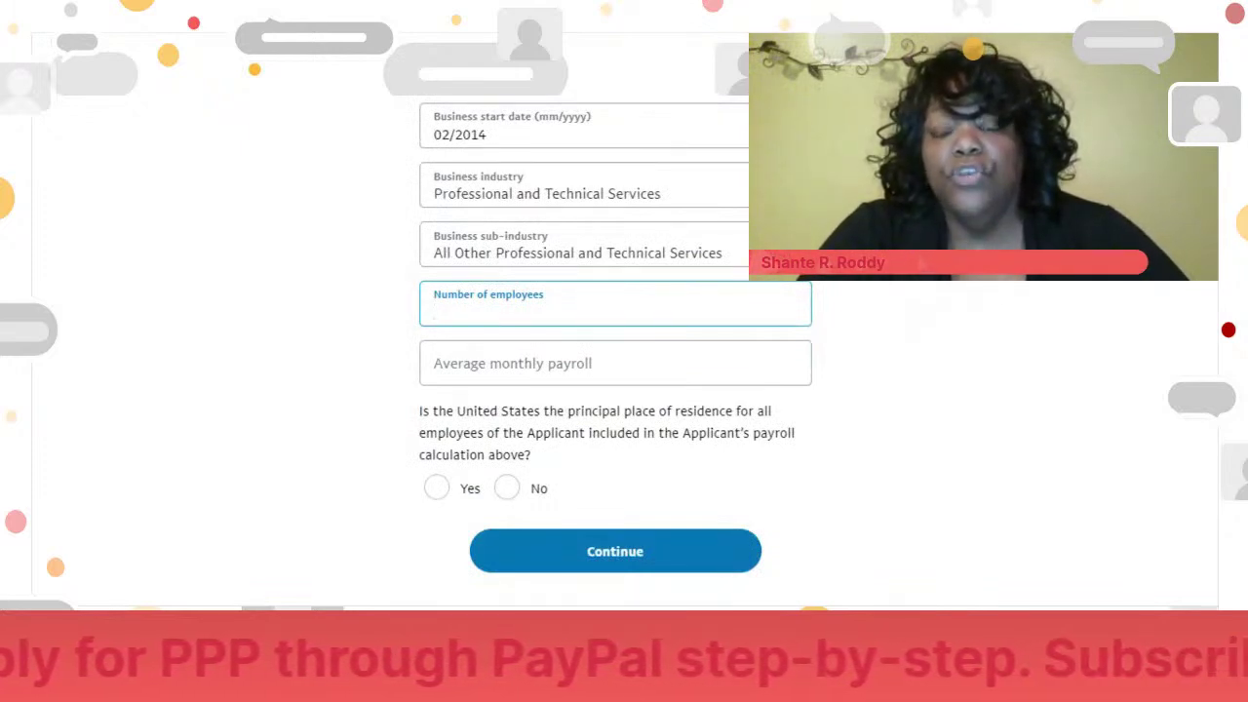
{"action": "type", "text": "1"}
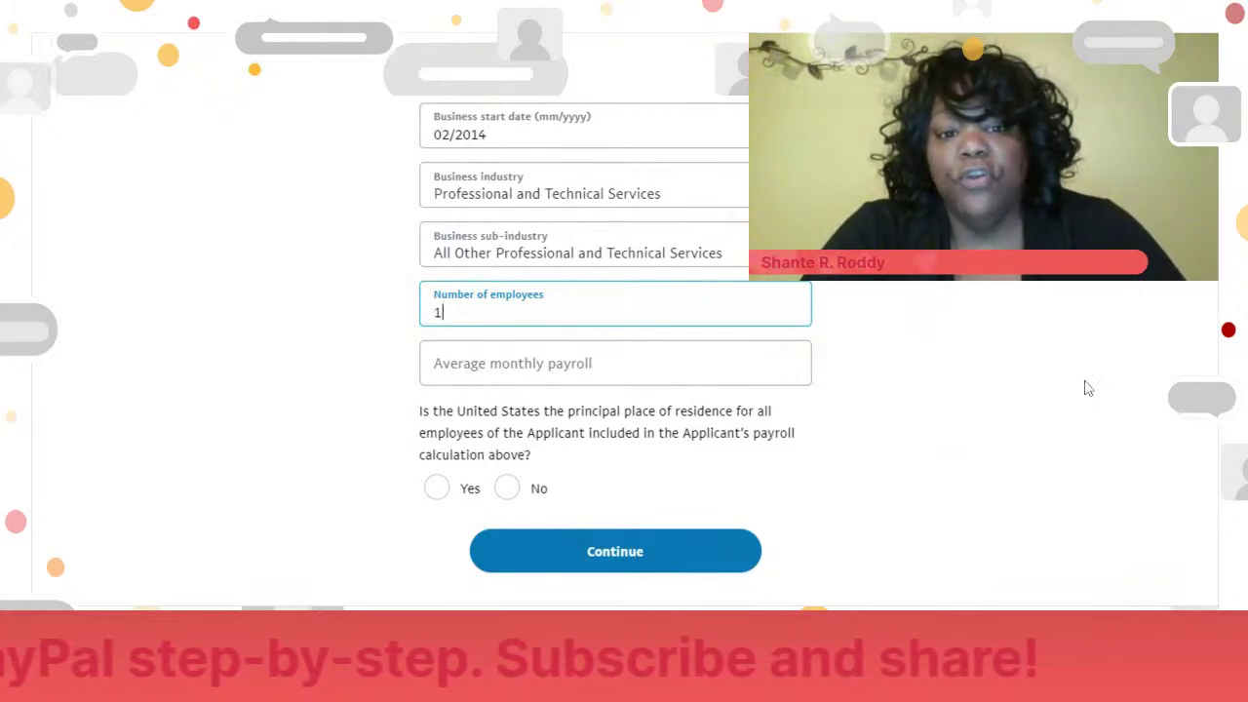
- Enter 5000 as average monthly payroll, answer Yes to US residence, and continue
{"action": "left_click", "coordinate": [614, 363]}
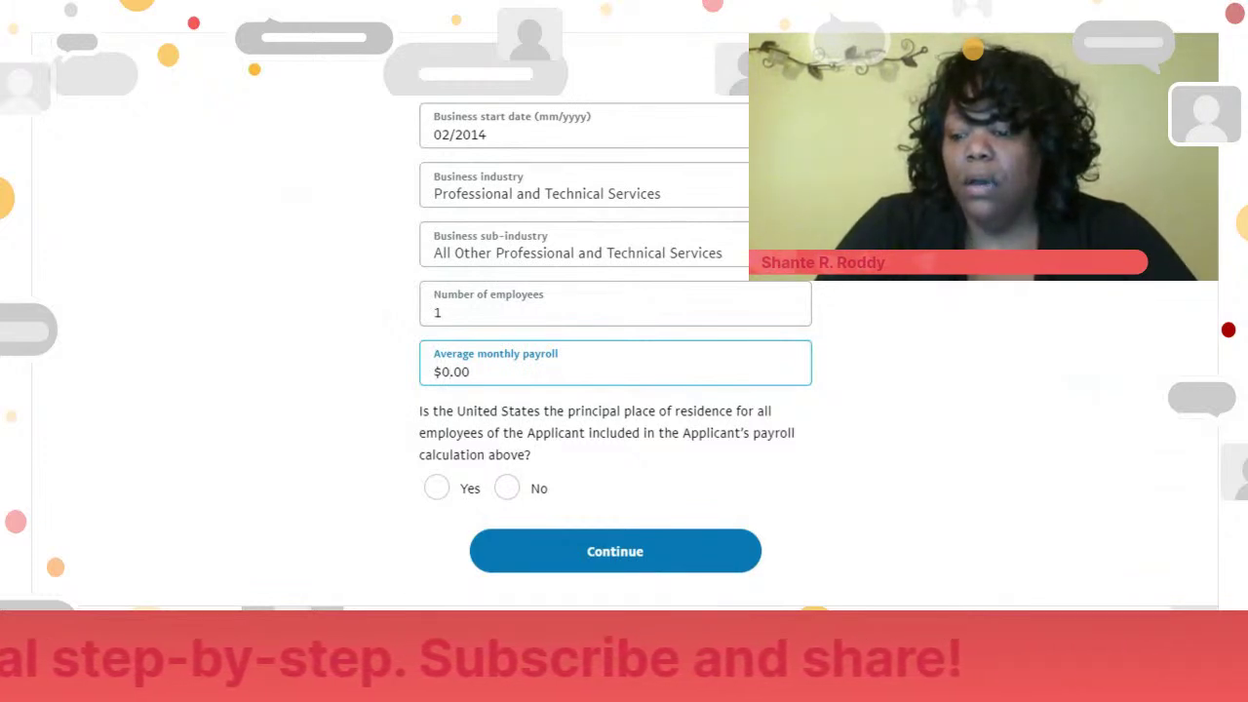
{"action": "type", "text": "5000"}
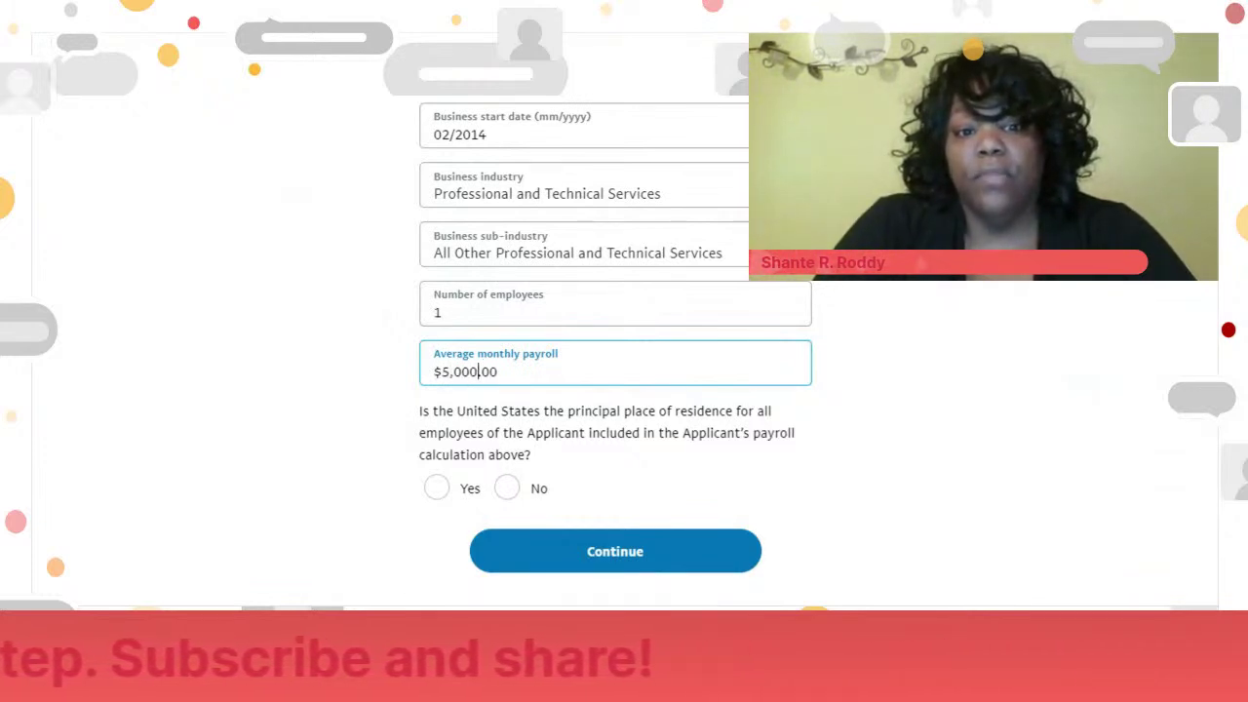
{"action": "left_click", "coordinate": [905, 380]}
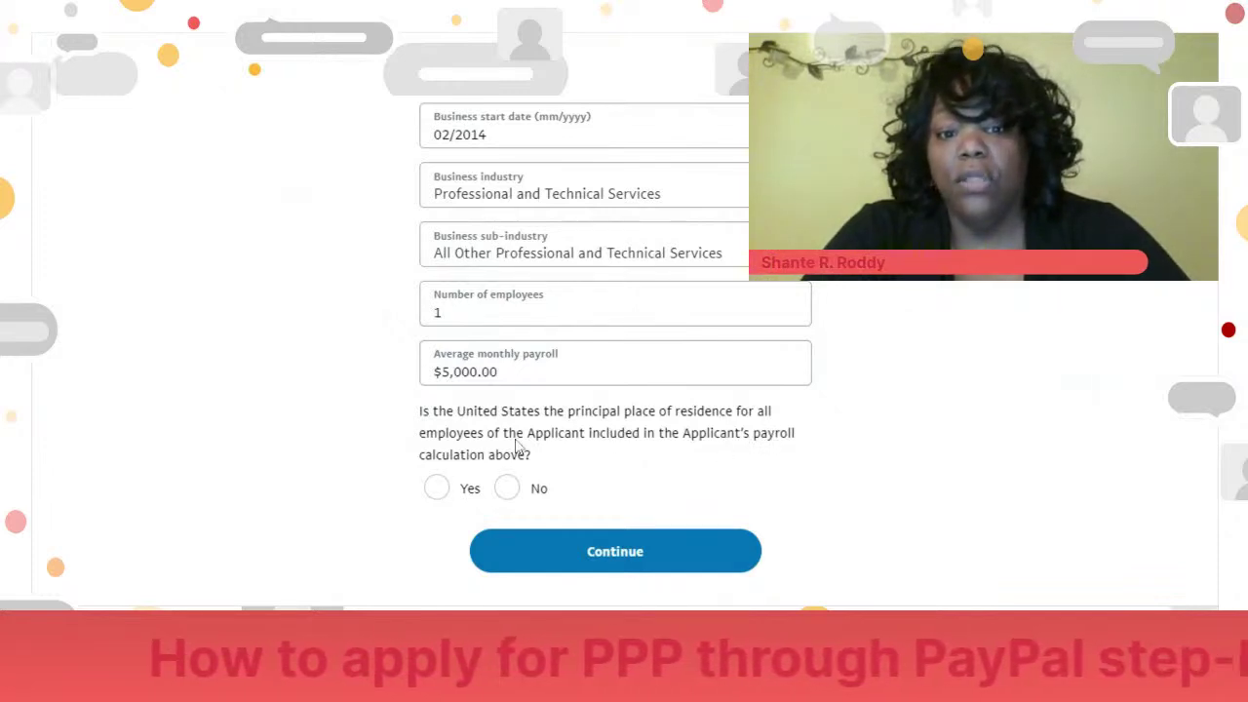
{"action": "left_click", "coordinate": [430, 491]}
{"action": "left_click", "coordinate": [682, 560]}
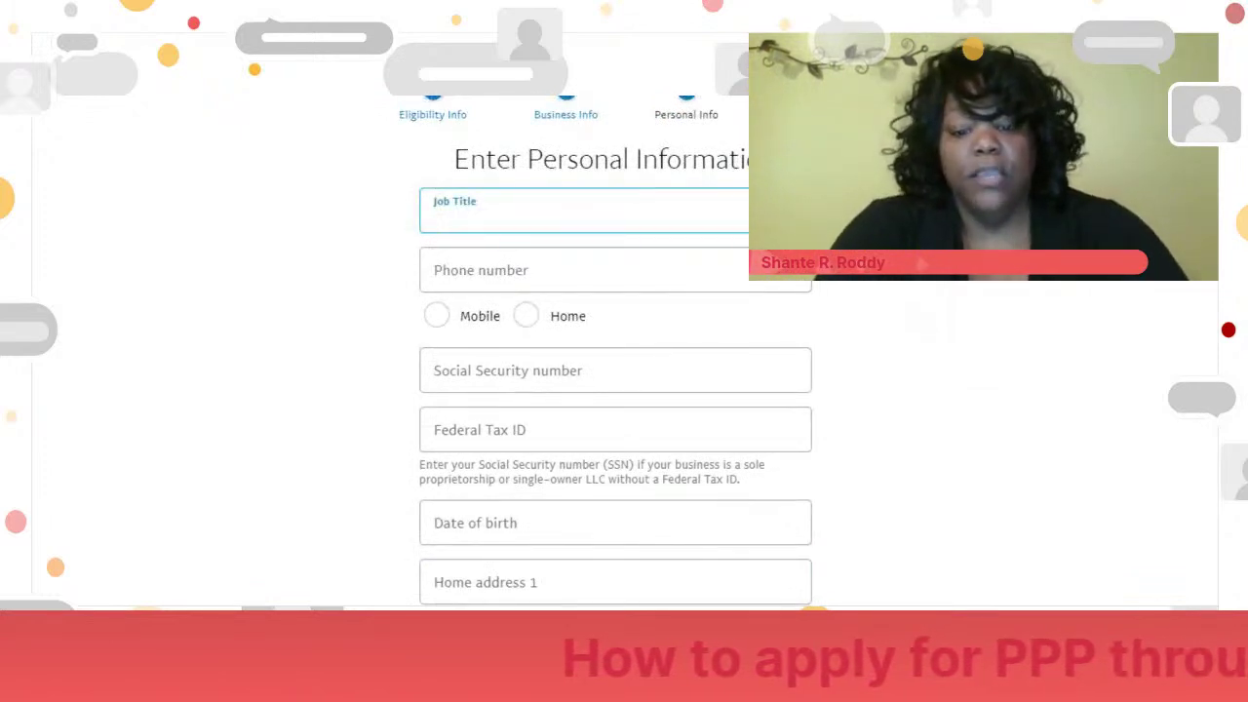
- Enter job title Owner and the applicant's phone number, marked as Mobile
{"action": "type", "text": "Owner"}
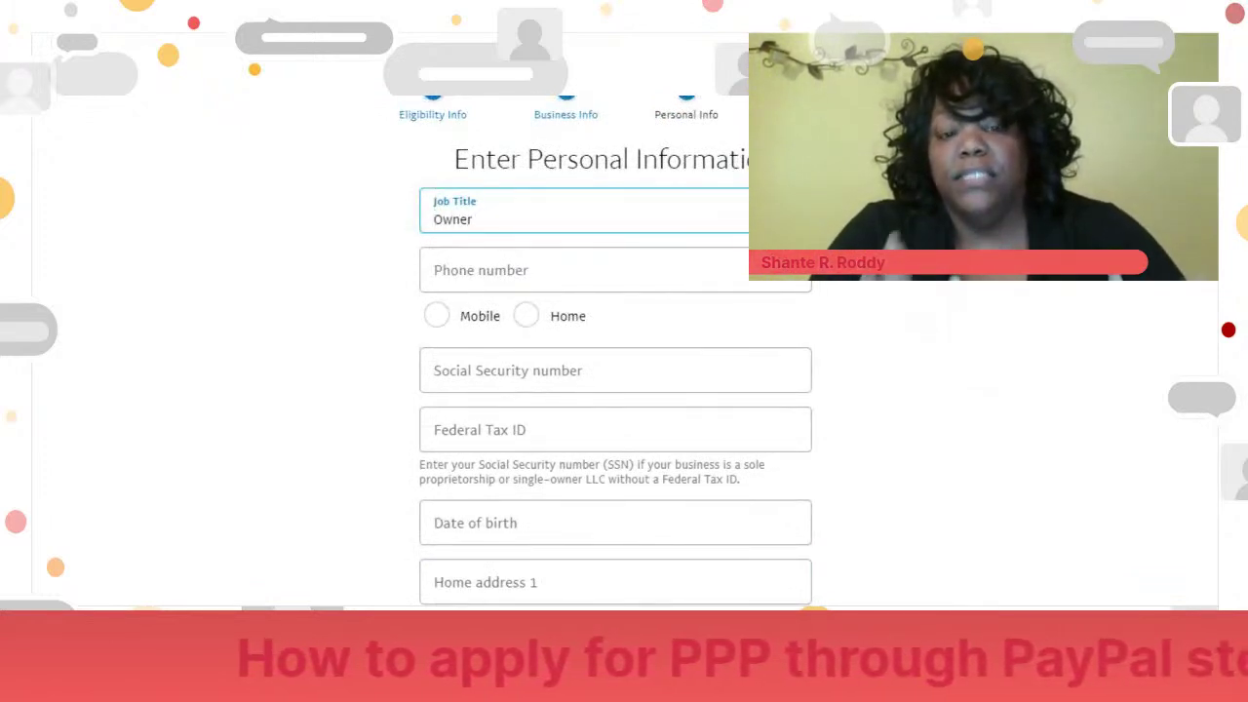
{"action": "key", "text": "Tab"}
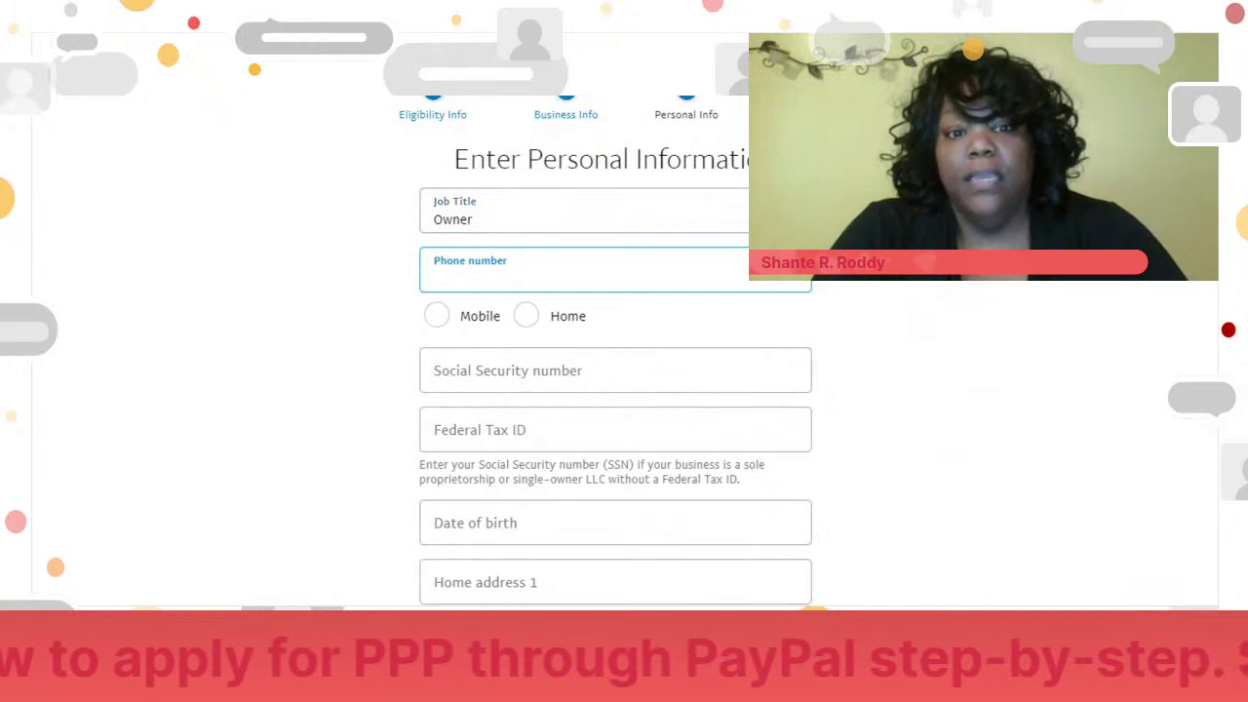
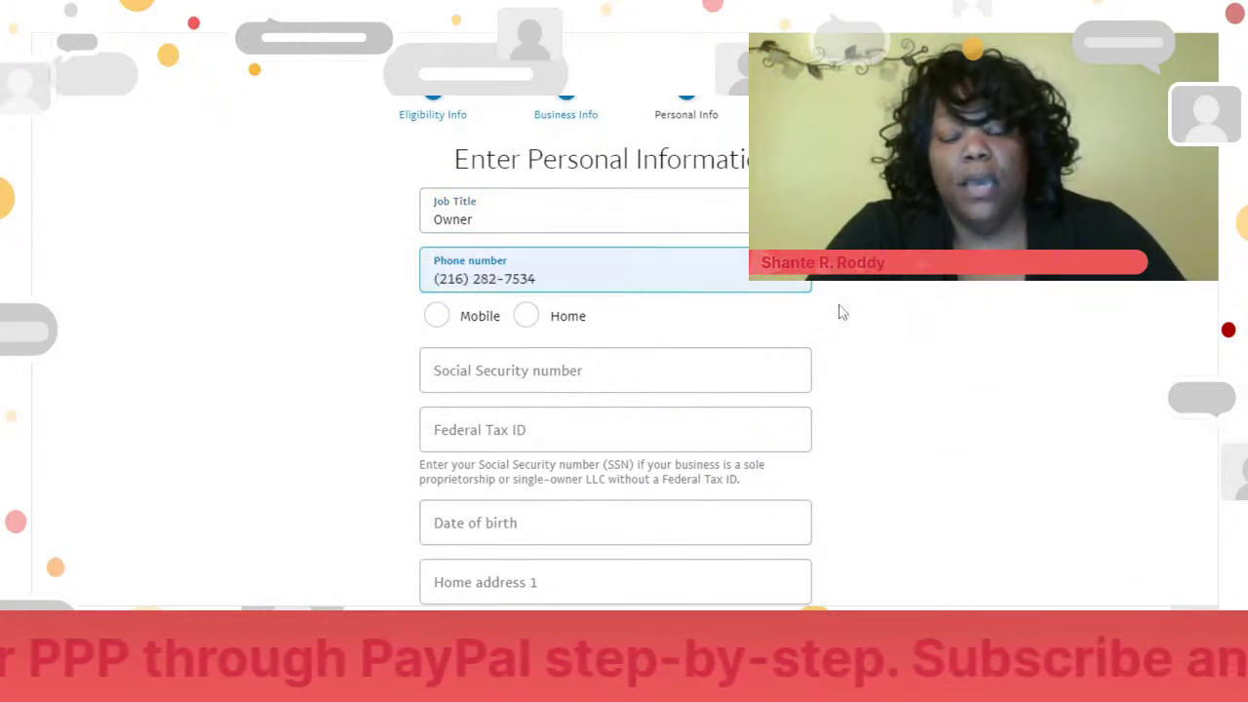
{"action": "left_click", "coordinate": [441, 319]}
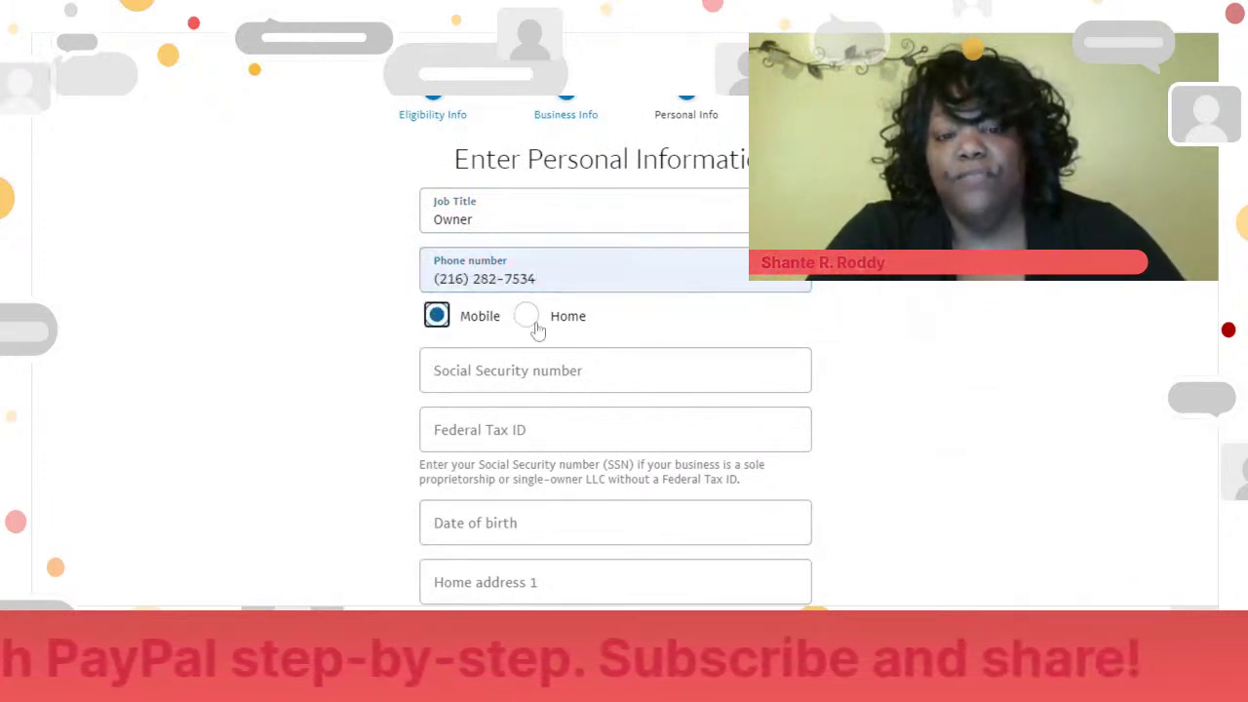
- Enter the applicant's Social Security number and Federal Tax ID
{"action": "key", "text": "Tab"}
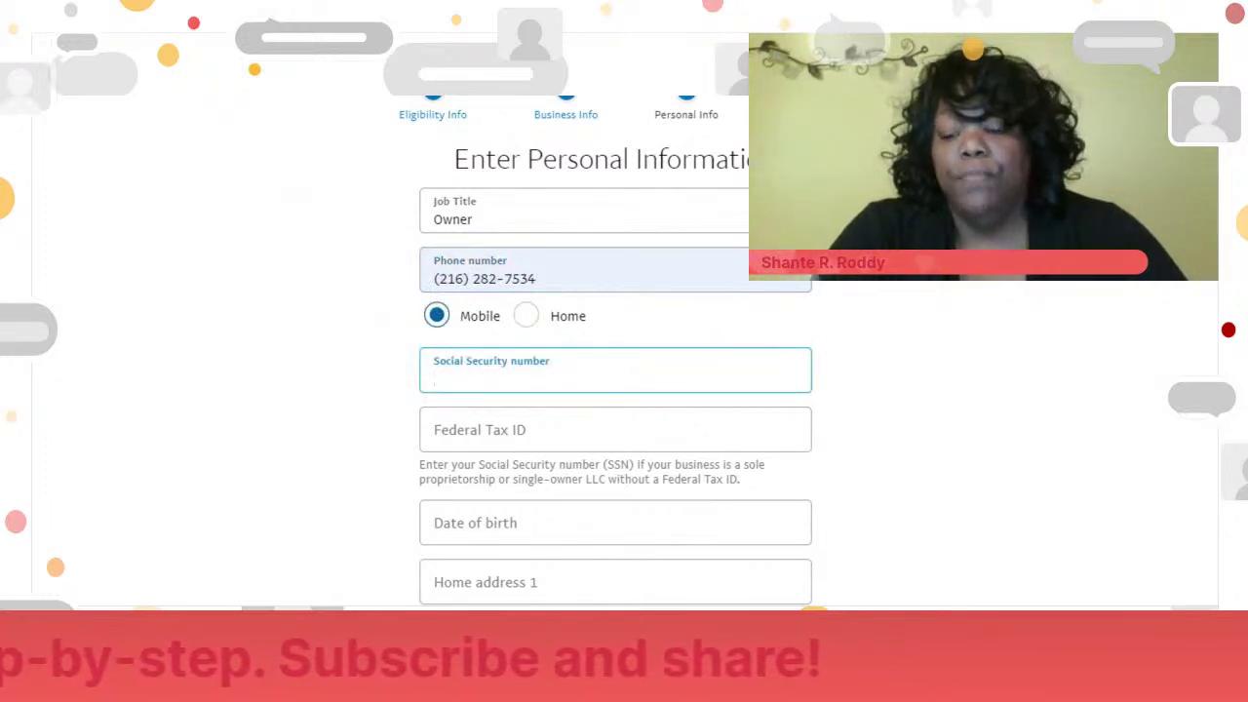
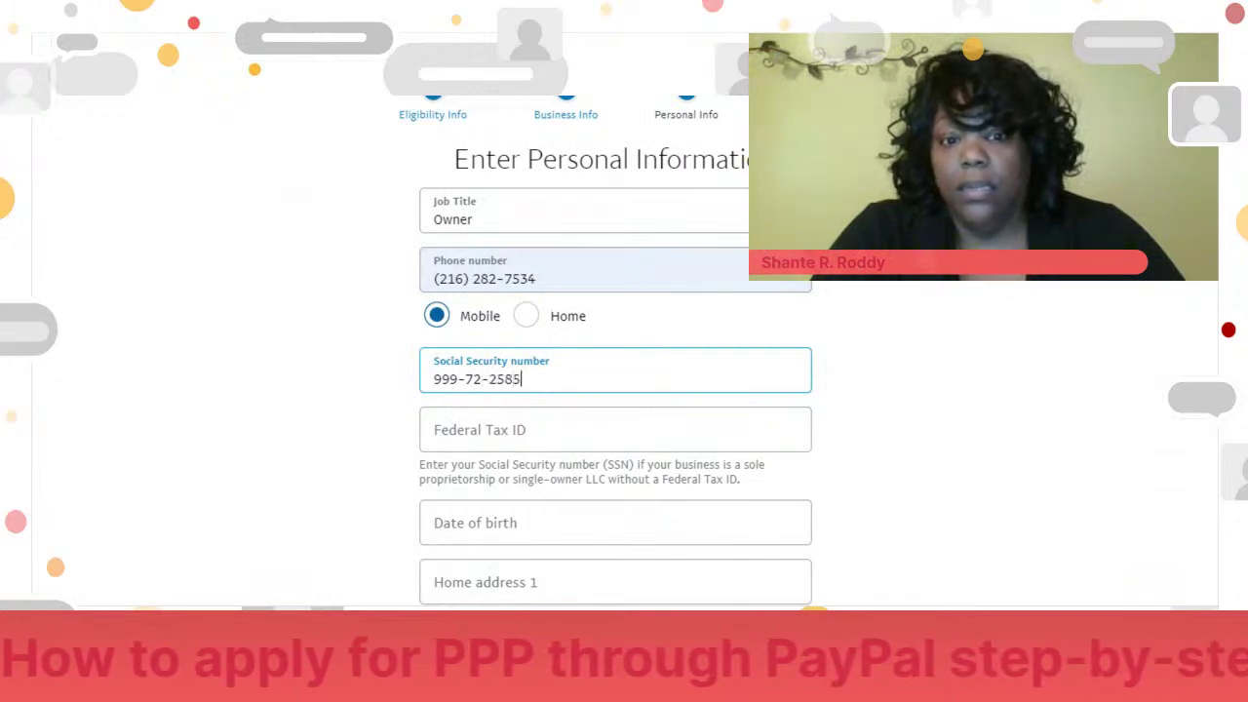
{"action": "key", "text": "Tab"}
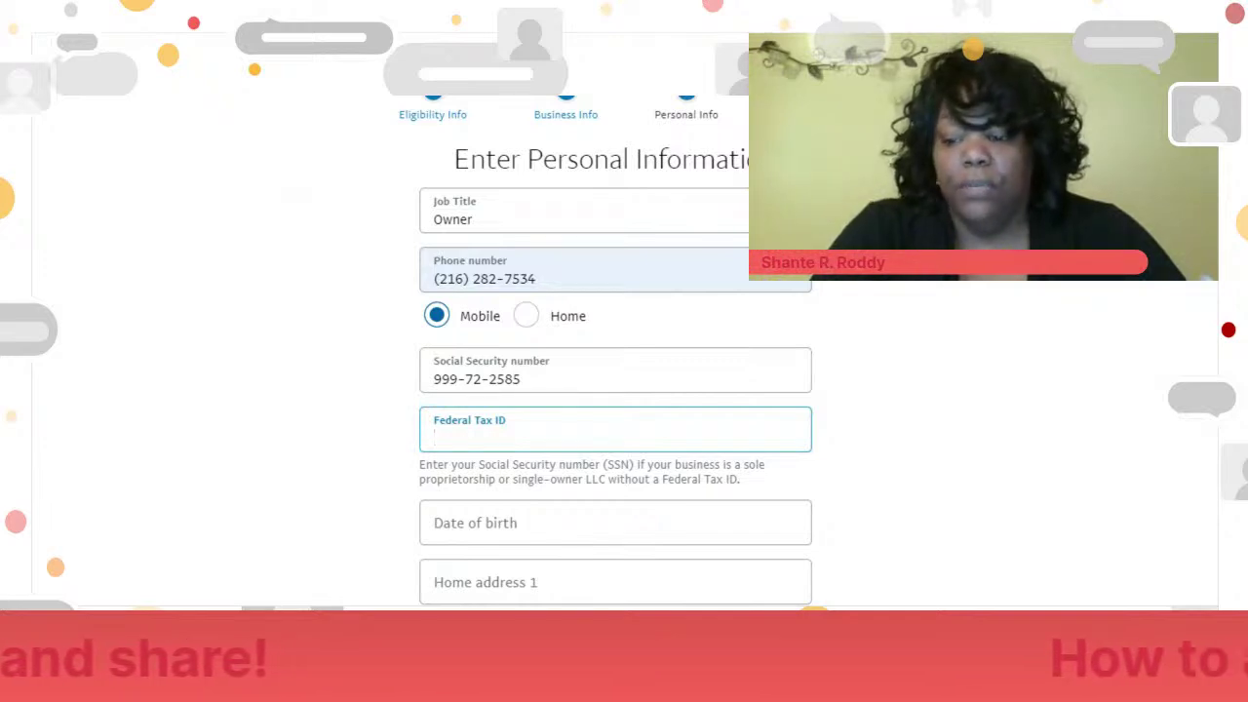
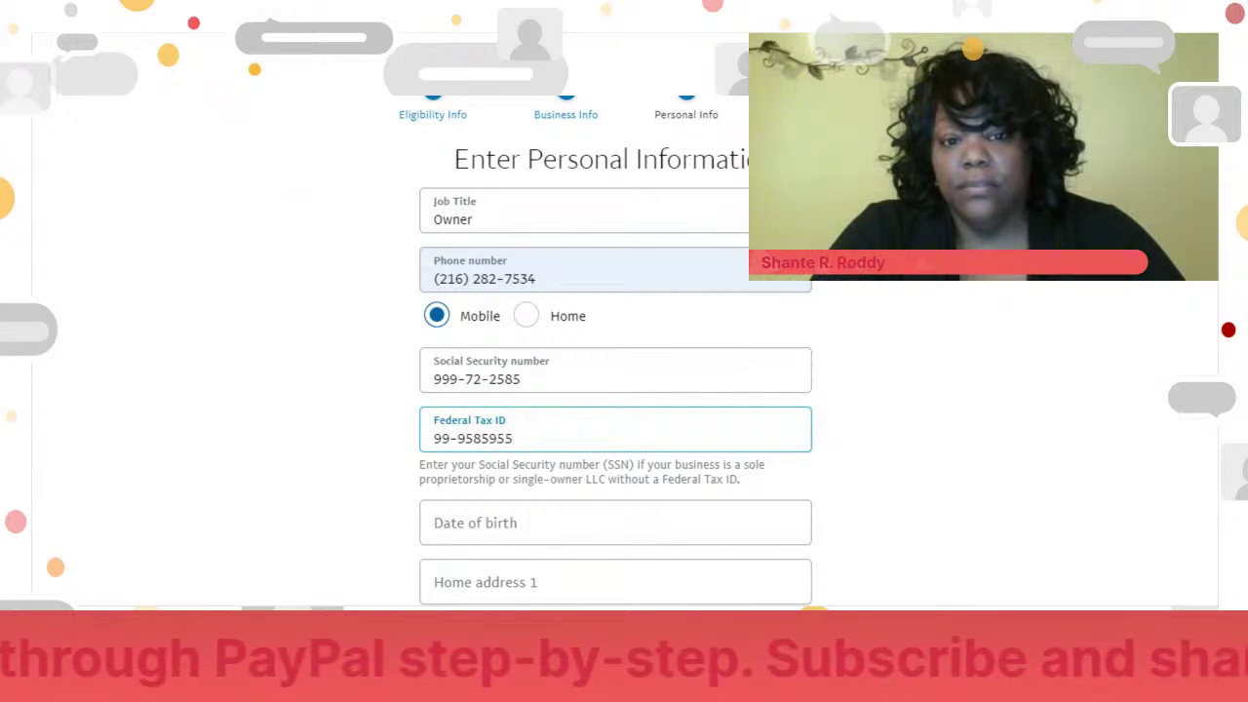
{"action": "left_click", "coordinate": [785, 480]}
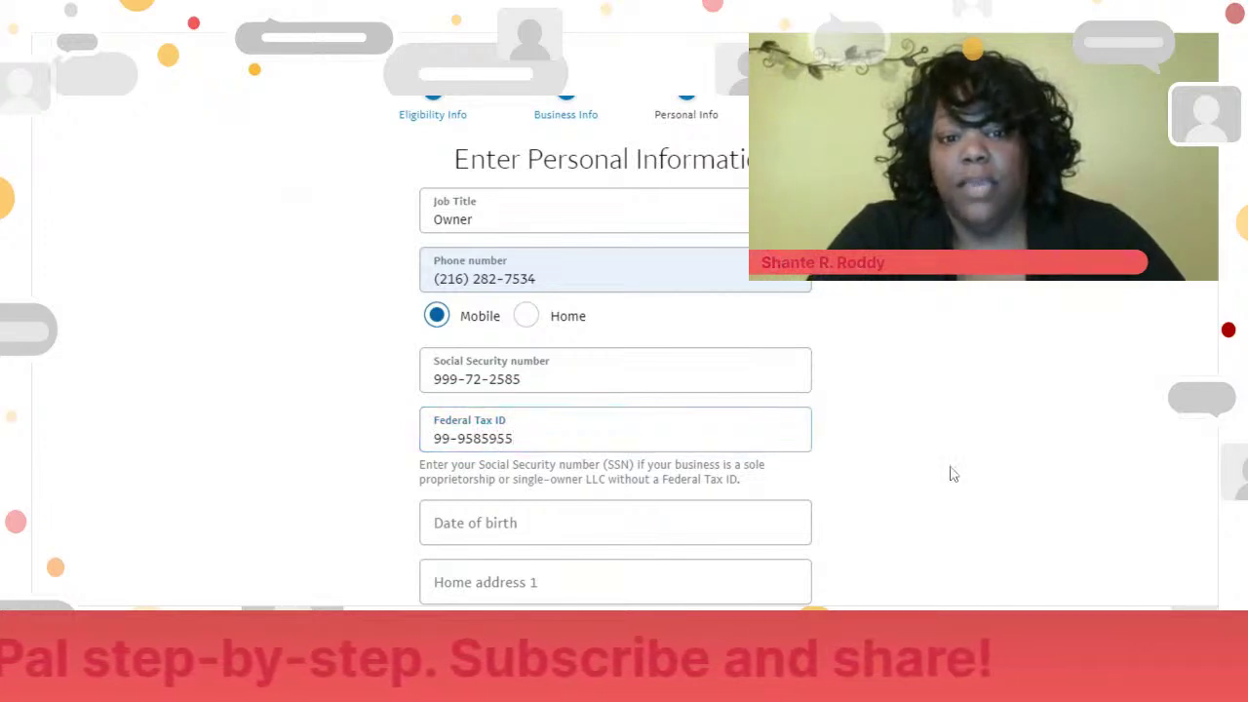
{"action": "scroll", "coordinate": [1170, 261], "scroll_direction": "down", "scroll_amount": 2}
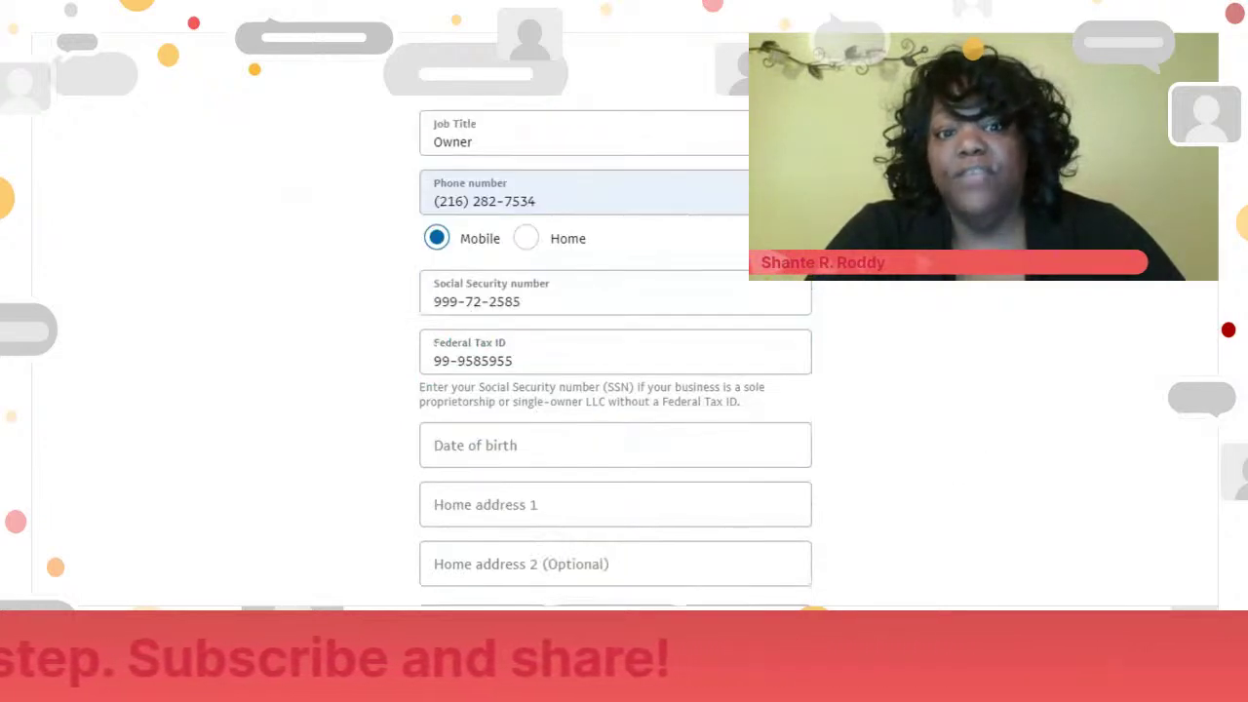
- Enter the applicant's date of birth and the first home address line
{"action": "scroll", "coordinate": [614, 390], "scroll_direction": "down", "scroll_amount": 1}
{"action": "left_click", "coordinate": [585, 248]}
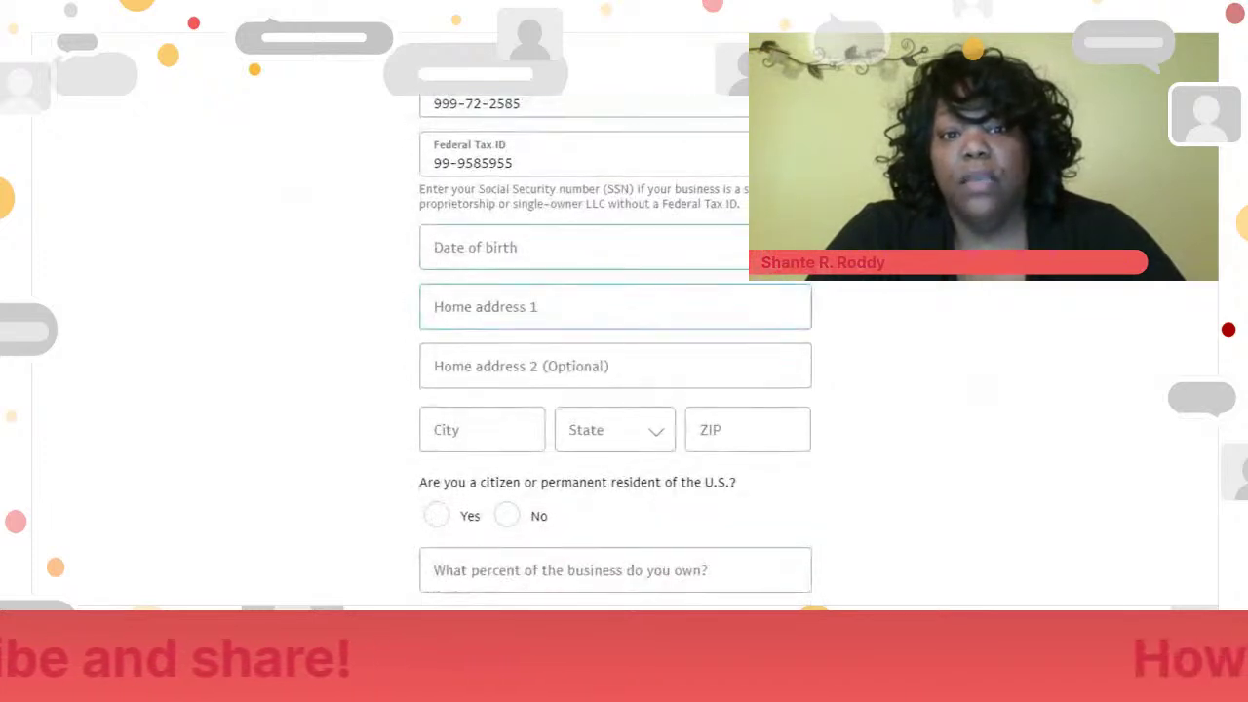
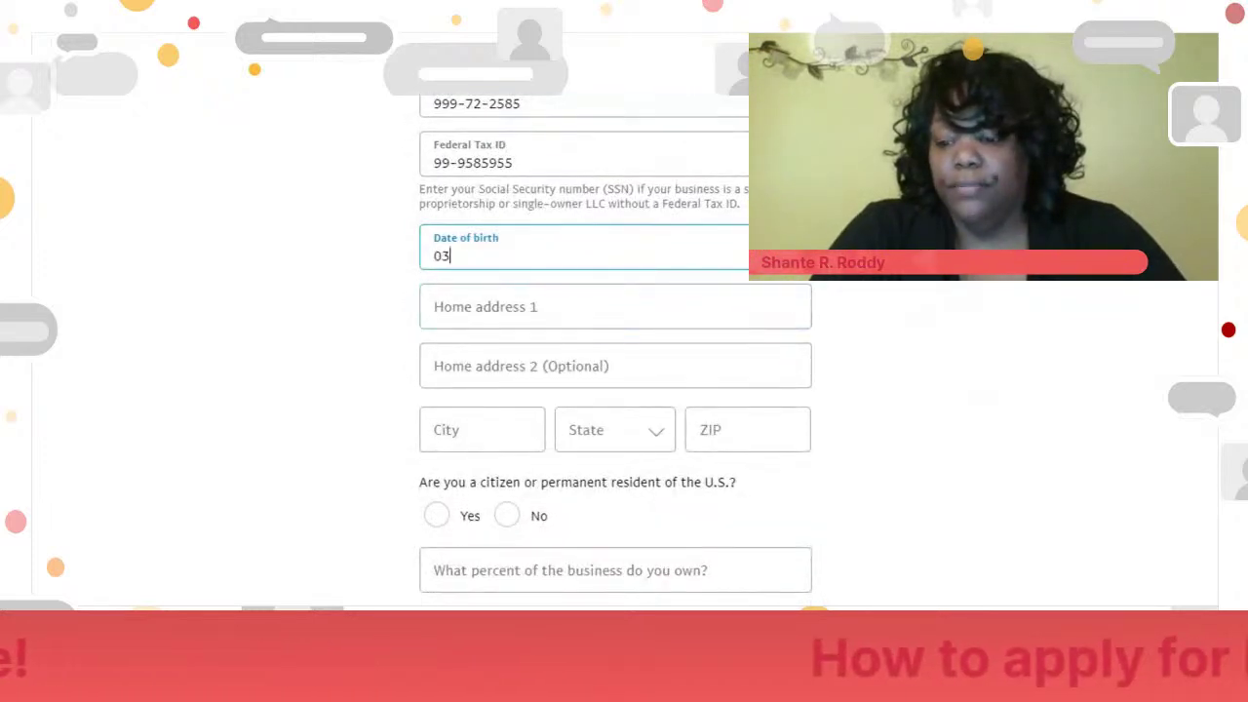
{"action": "key", "text": "Tab"}
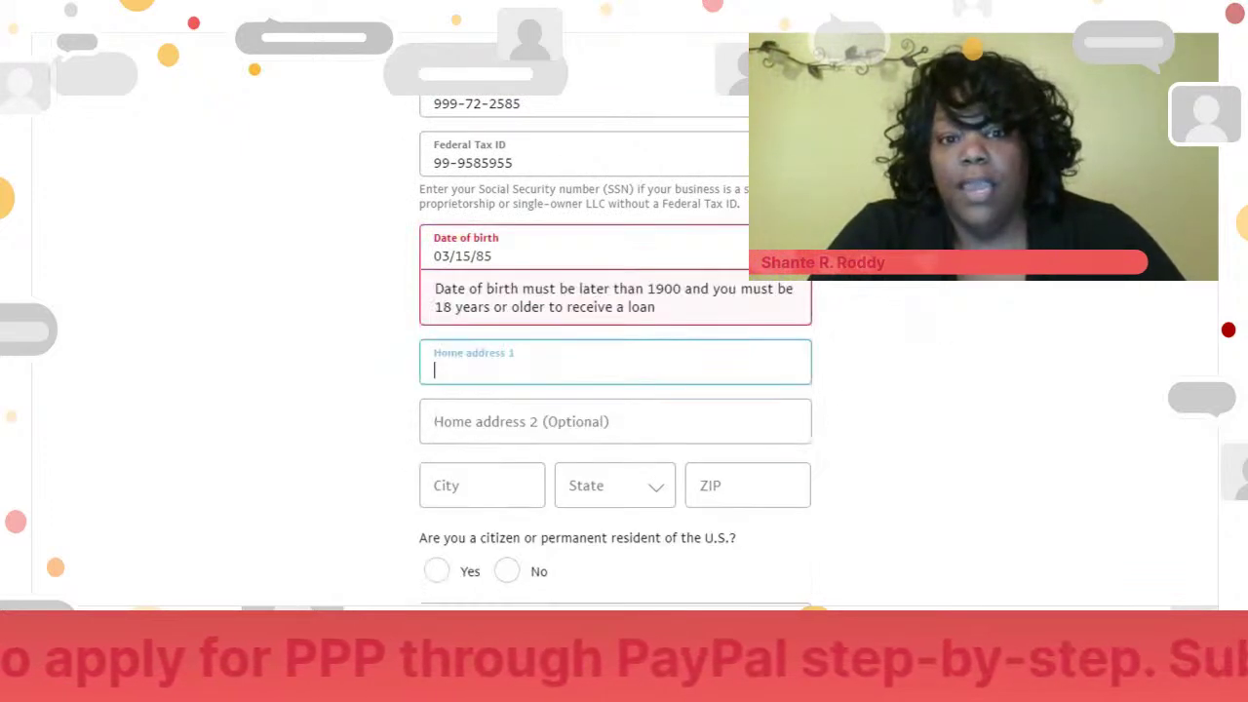
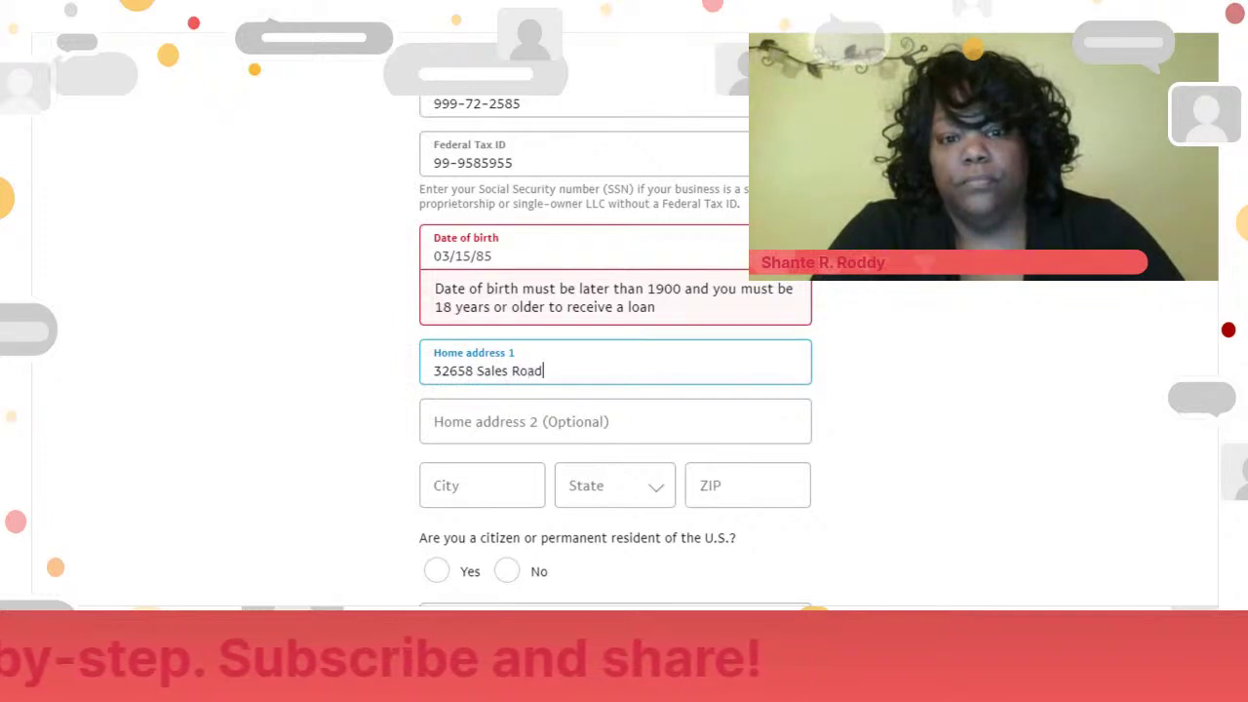
- Set the home city to Cleveland and the state to OH
{"action": "left_click", "coordinate": [527, 495]}
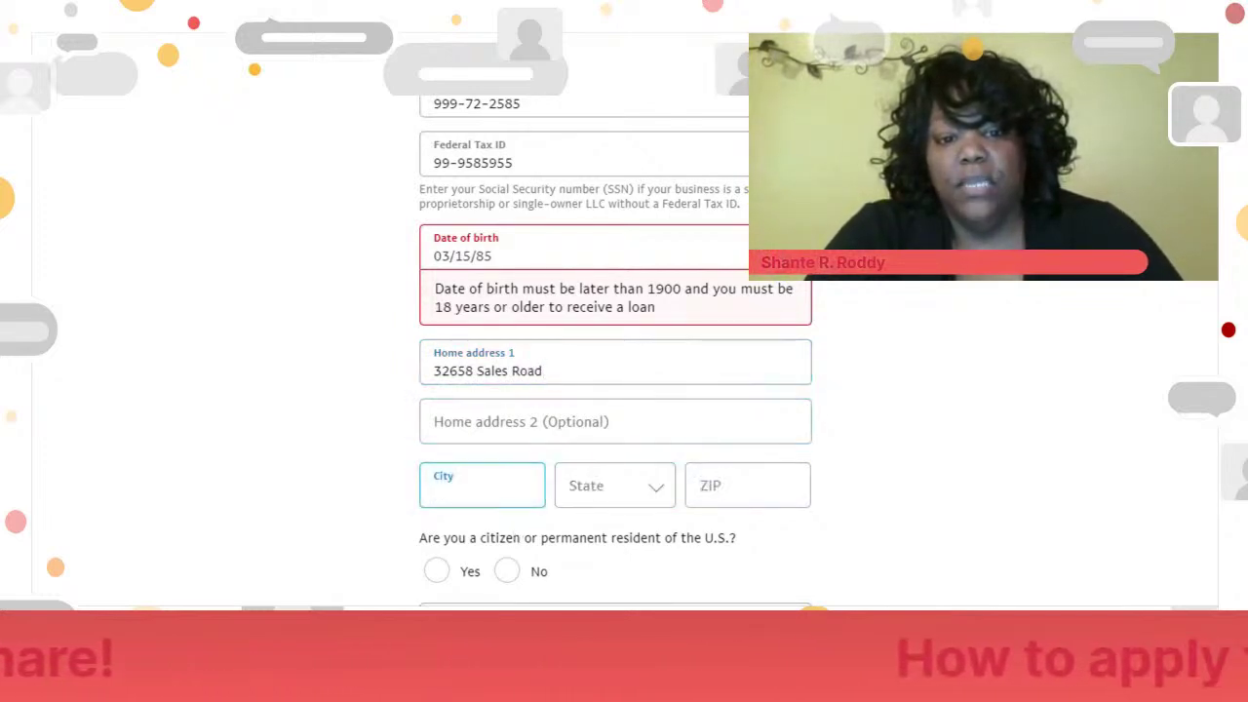
{"action": "type", "text": "Cleveland"}
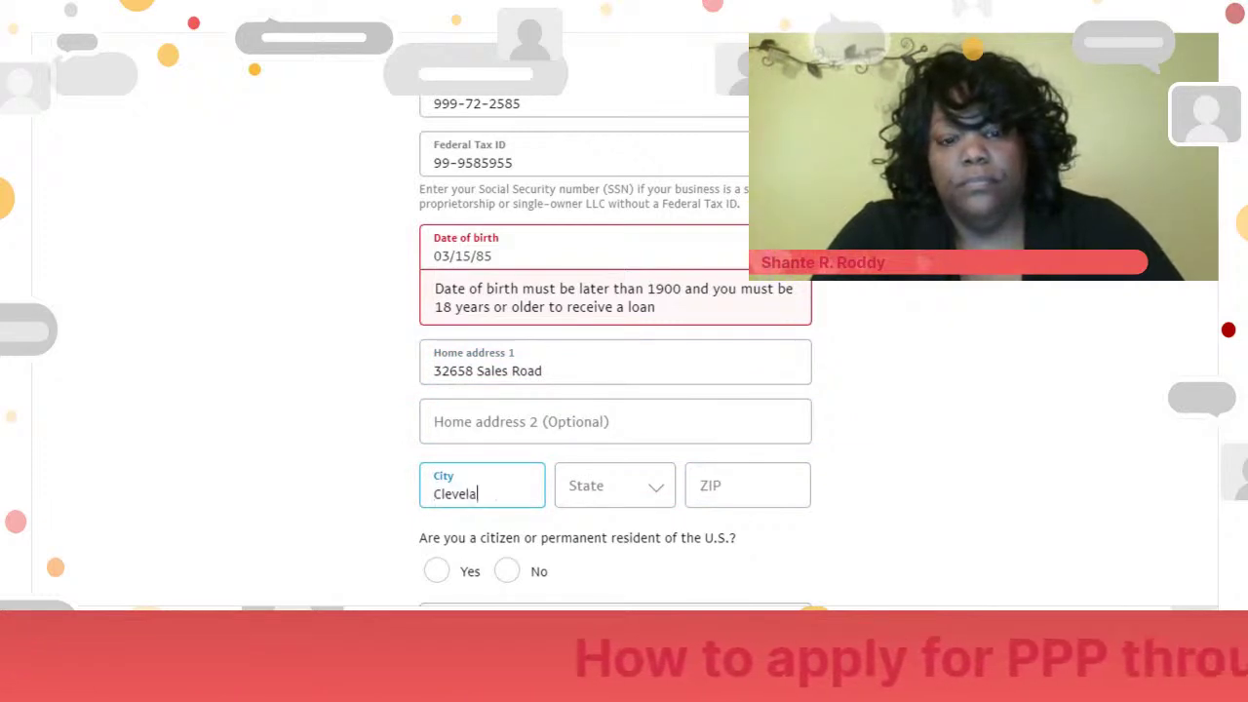
{"action": "left_click", "coordinate": [598, 495]}
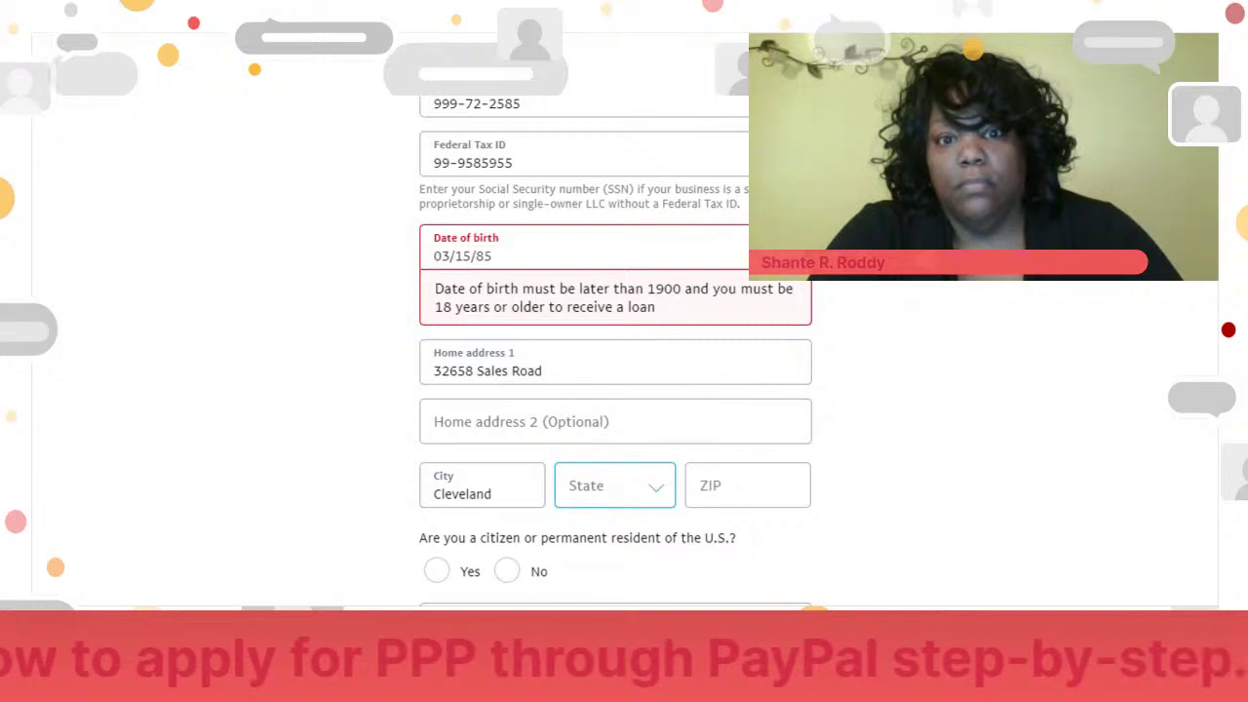
{"action": "left_click", "coordinate": [598, 496]}
- Correct the date of birth to clear the age warning and review the form
{"action": "left_click", "coordinate": [493, 257]}
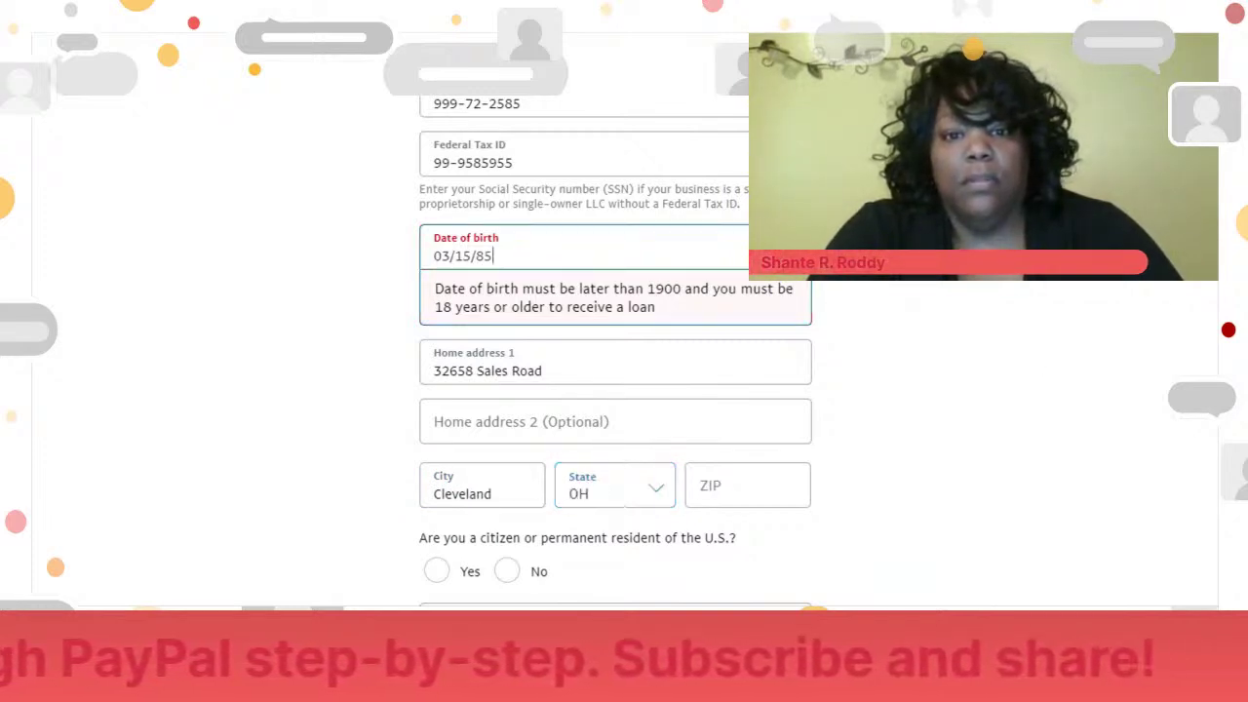
{"action": "key", "text": "BackSpace"}
{"action": "key", "text": "BackSpace"}
{"action": "key", "text": "BackSpace"}
{"action": "key", "text": "BackSpace"}
{"action": "key", "text": "BackSpace"}
{"action": "key", "text": "BackSpace"}
{"action": "key", "text": "BackSpace"}
{"action": "key", "text": "BackSpace"}
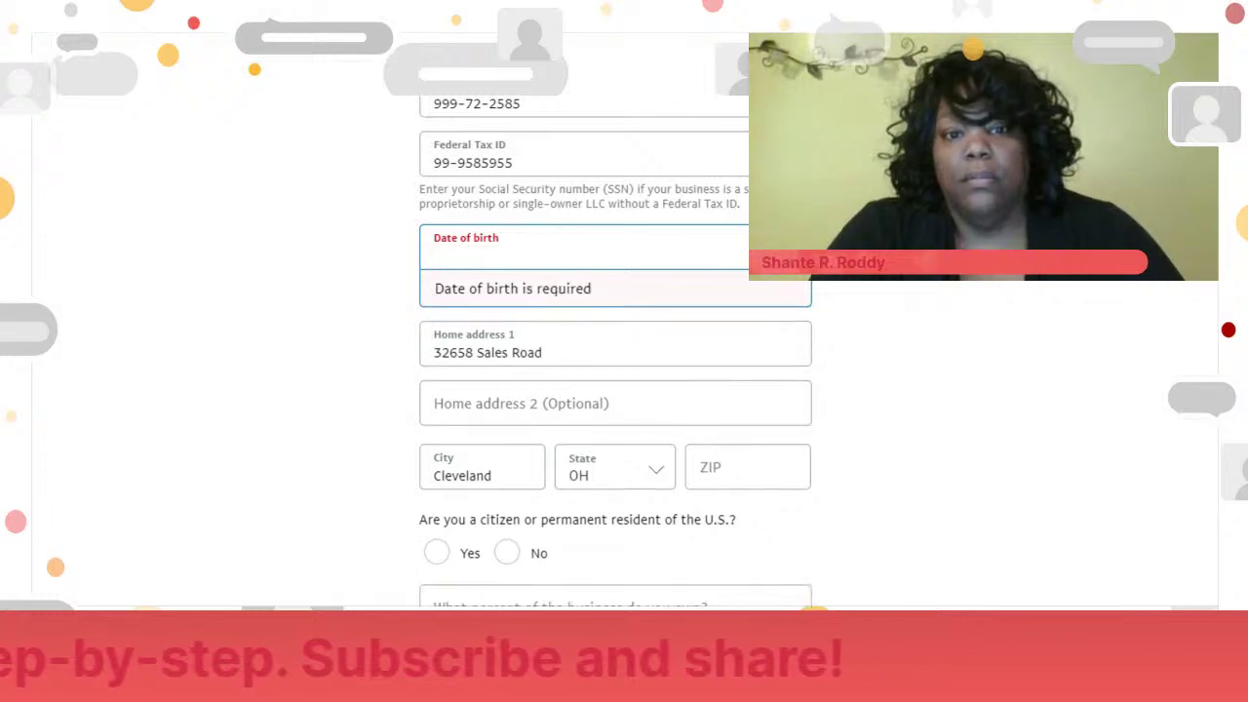
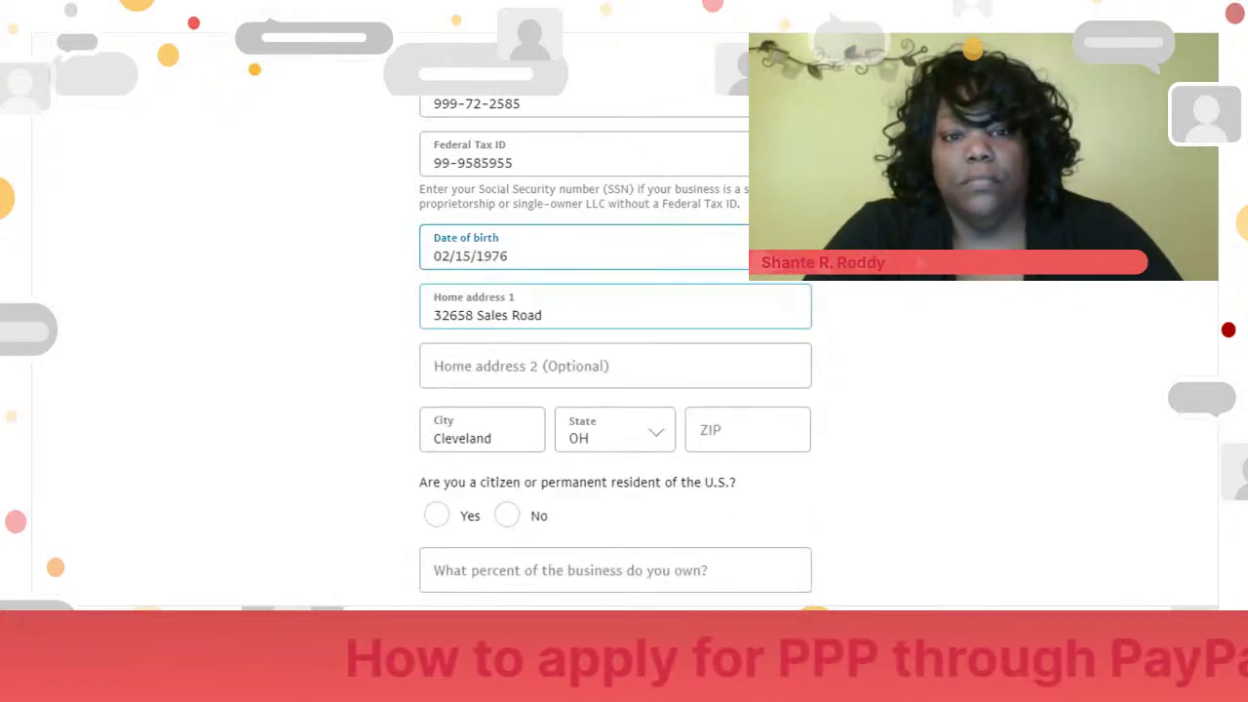
{"action": "left_click", "coordinate": [902, 317]}
{"action": "scroll", "coordinate": [615, 344], "scroll_direction": "down", "scroll_amount": 1}
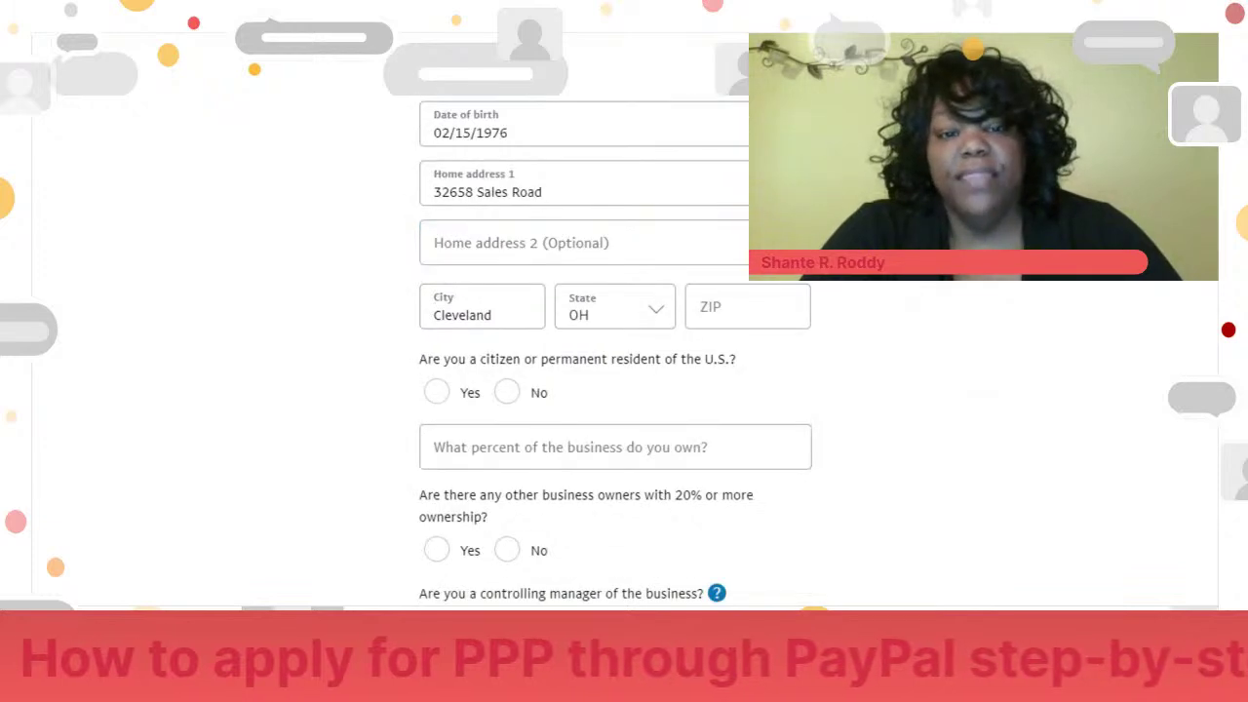
{"action": "scroll", "coordinate": [615, 341], "scroll_direction": "down", "scroll_amount": 3}
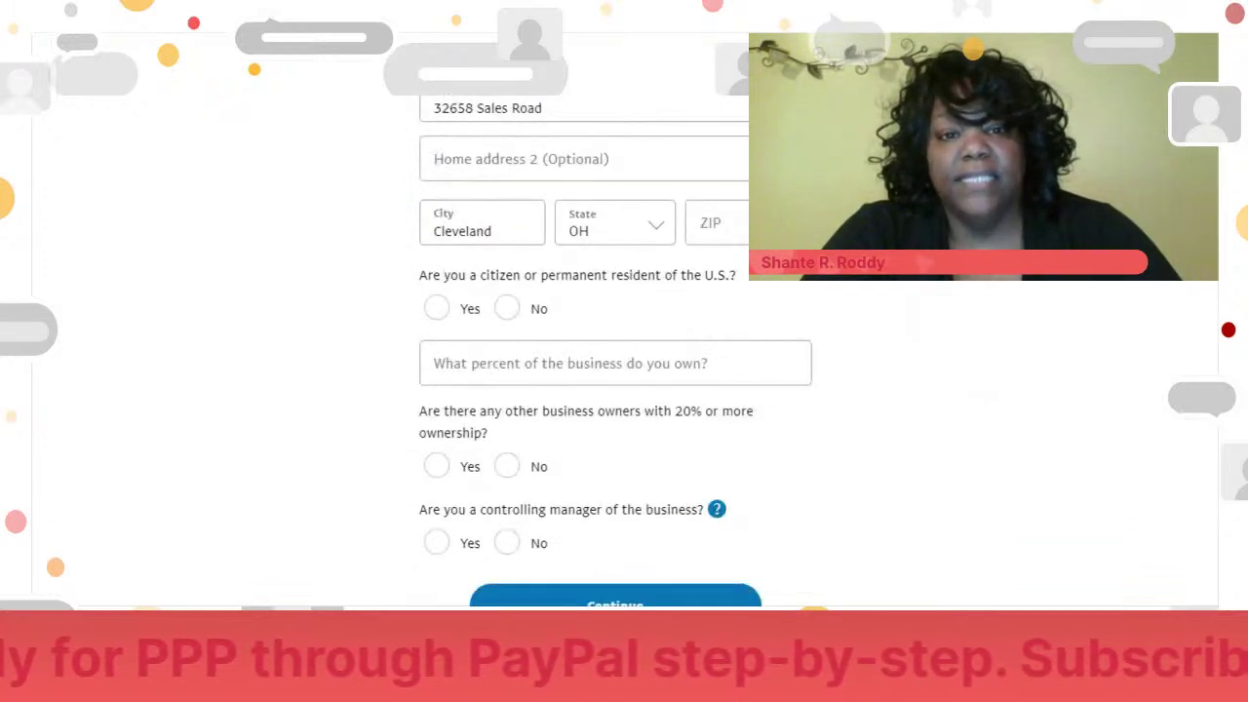
{"action": "scroll", "coordinate": [616, 344], "scroll_direction": "up", "scroll_amount": 1}
{"action": "scroll", "coordinate": [616, 342], "scroll_direction": "down", "scroll_amount": 2}
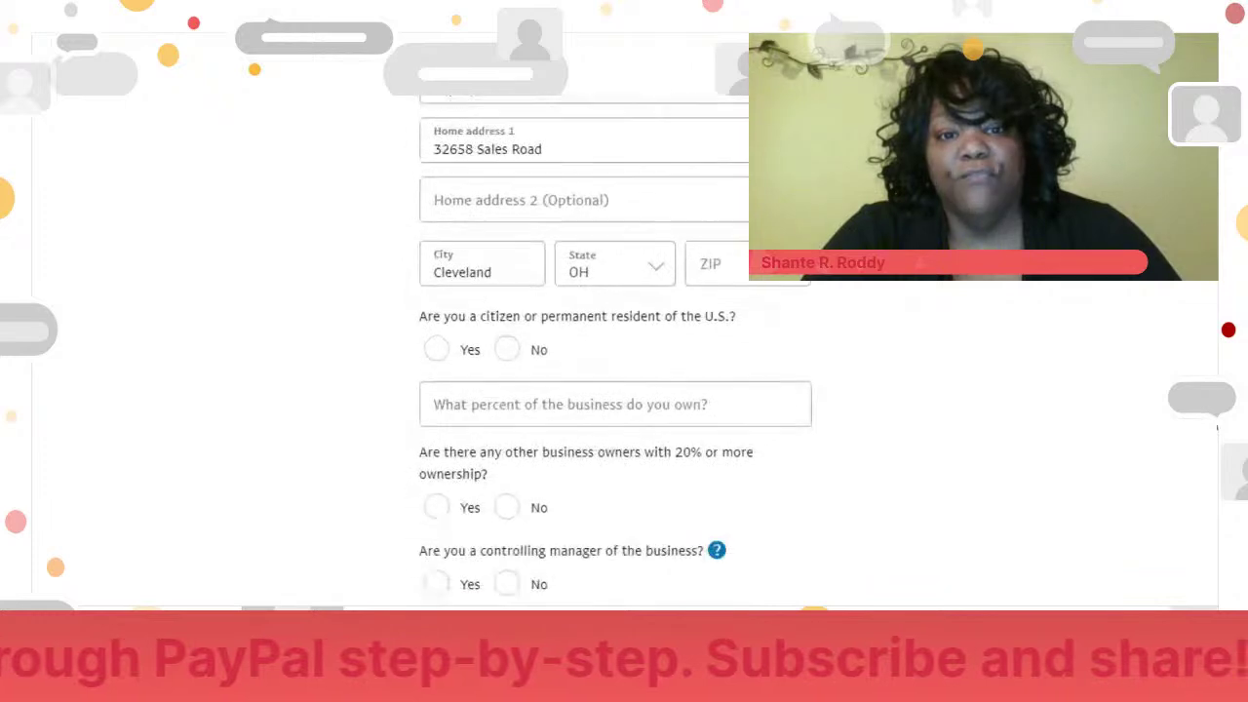
{"action": "scroll", "coordinate": [616, 341], "scroll_direction": "up", "scroll_amount": 1}
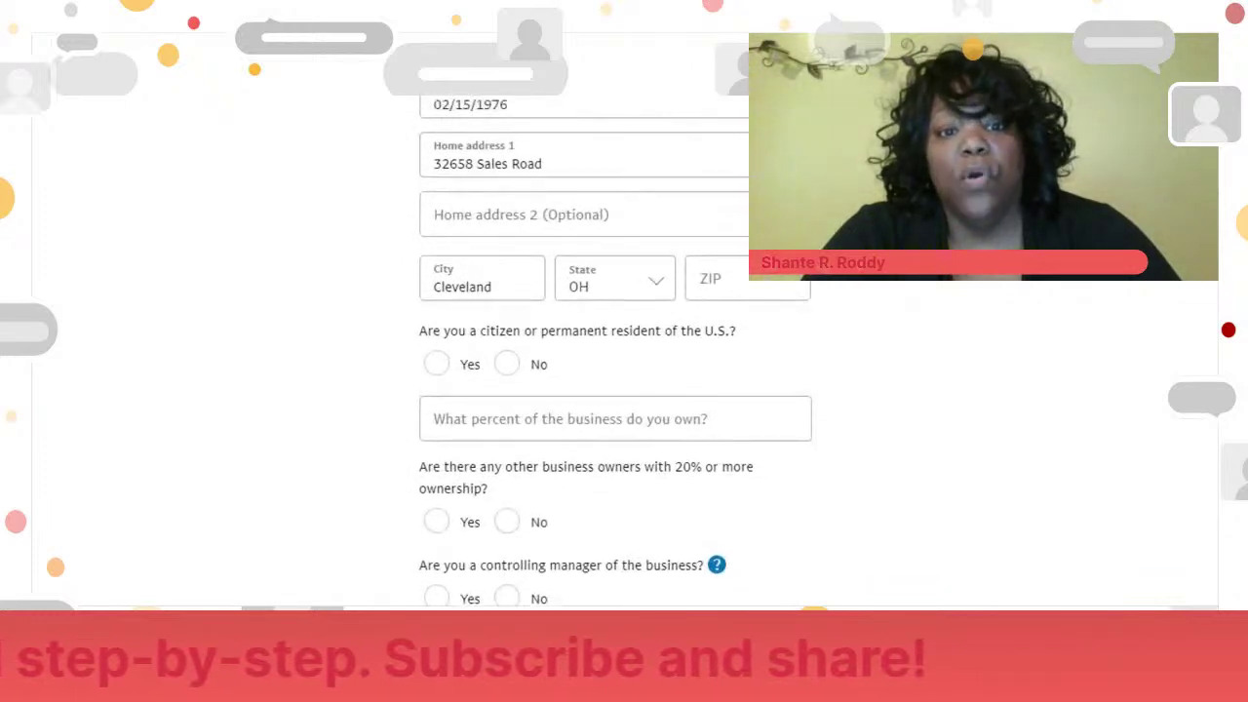
{"action": "scroll", "coordinate": [615, 341], "scroll_direction": "up", "scroll_amount": 3}
- Enter the home ZIP code and answer Yes to being a U.S. citizen
{"action": "left_click", "coordinate": [746, 430]}
{"action": "type", "text": "4115"}
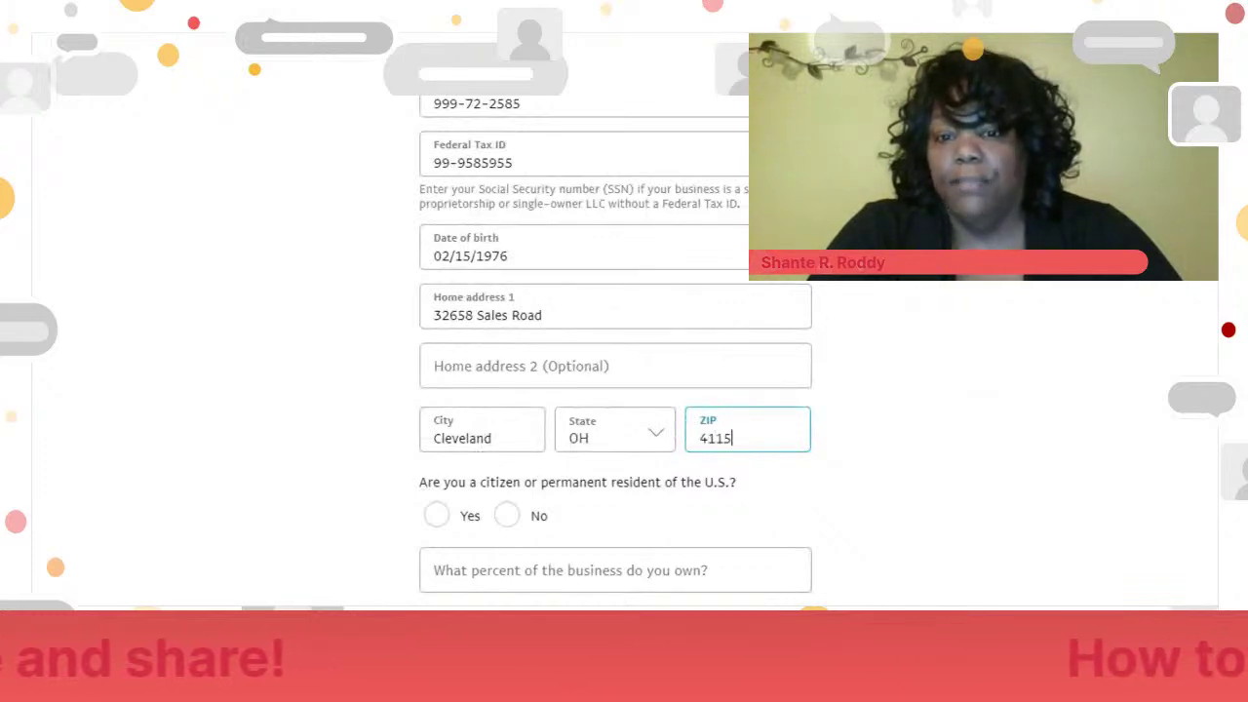
{"action": "left_click", "coordinate": [975, 472]}
{"action": "left_click", "coordinate": [709, 439]}
{"action": "type", "text": "4"}
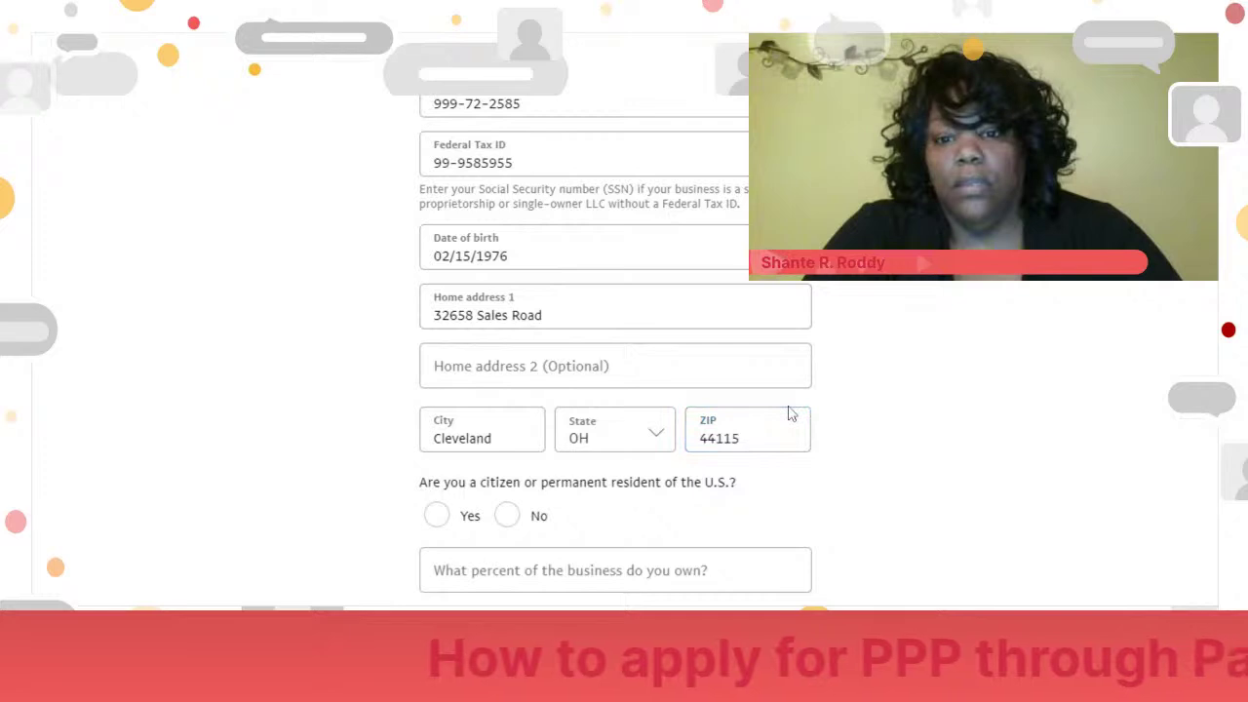
{"action": "left_click", "coordinate": [437, 516]}
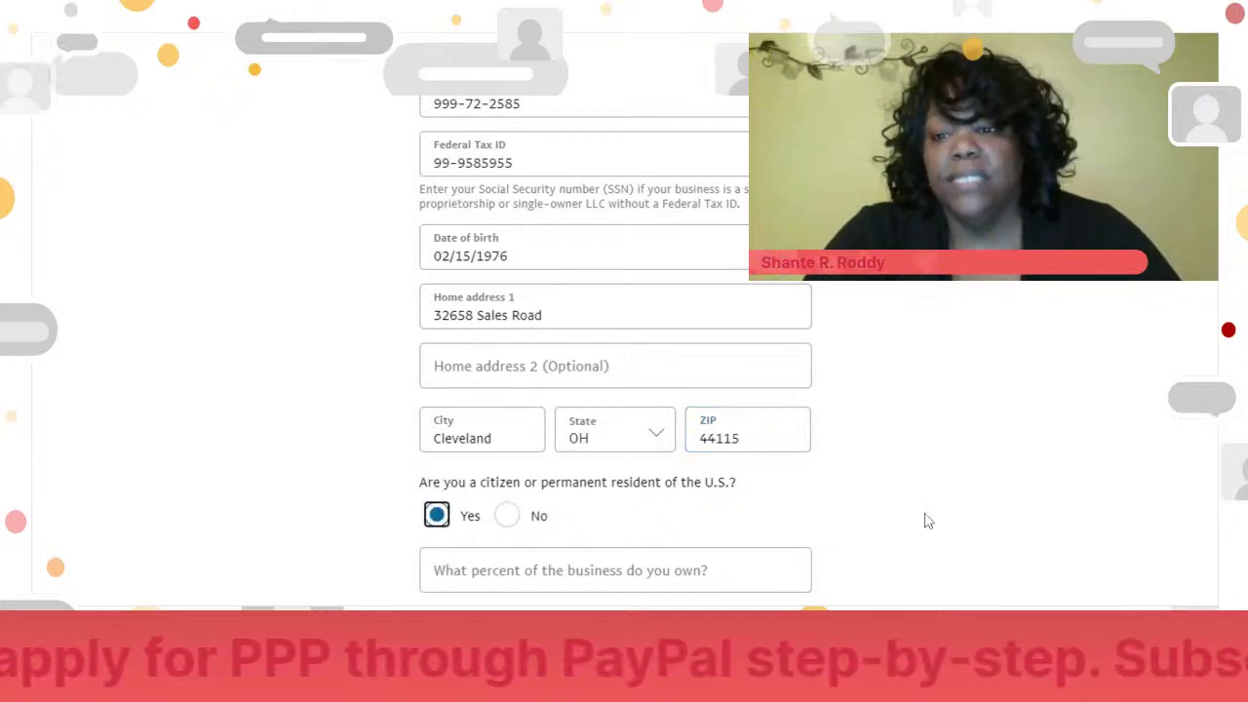
{"action": "scroll", "coordinate": [1089, 424], "scroll_direction": "down", "scroll_amount": 5}
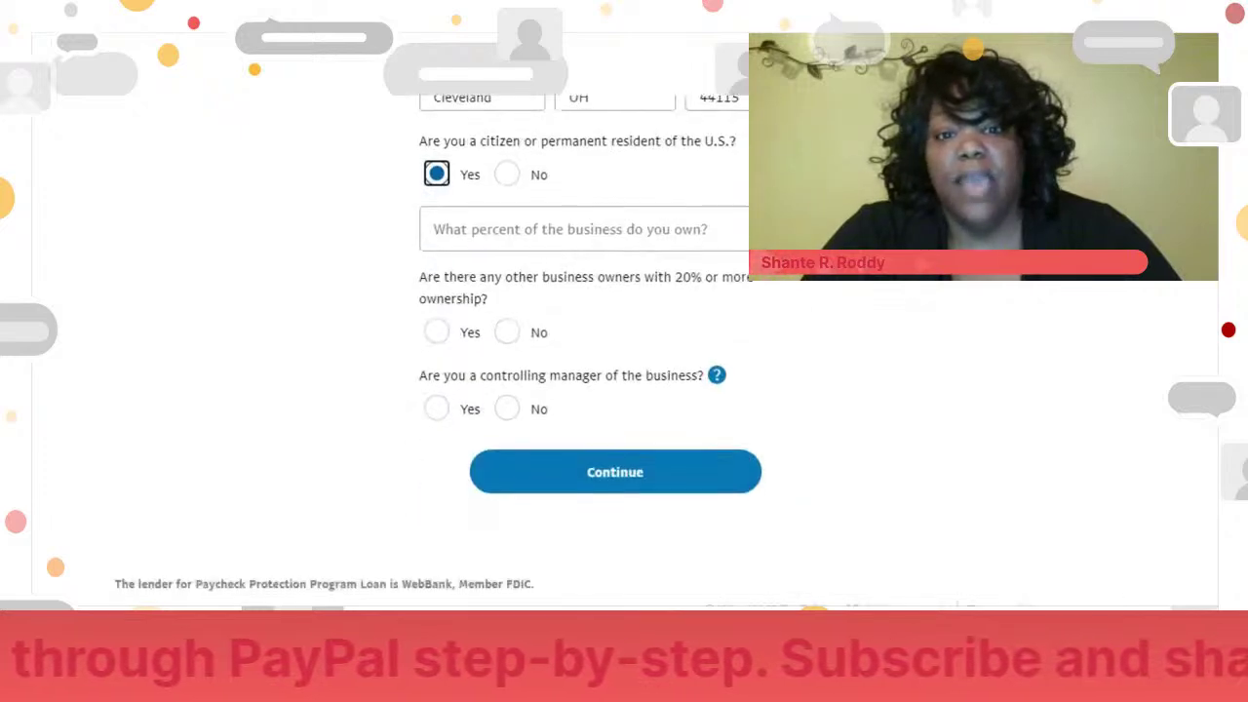
- Set ownership to 100%, answer No to other 20% owners, Yes to controlling manager, and continue
{"action": "left_click", "coordinate": [614, 229]}
{"action": "type", "text": "1000"}
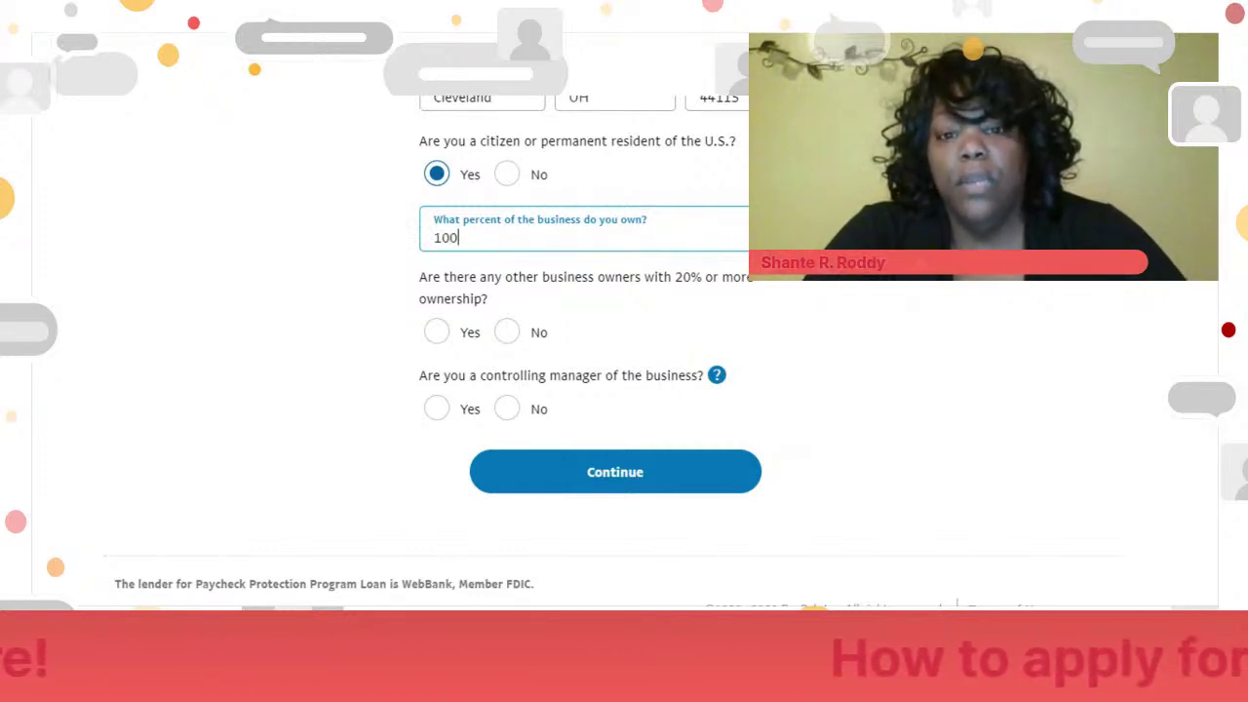
{"action": "left_click", "coordinate": [629, 312]}
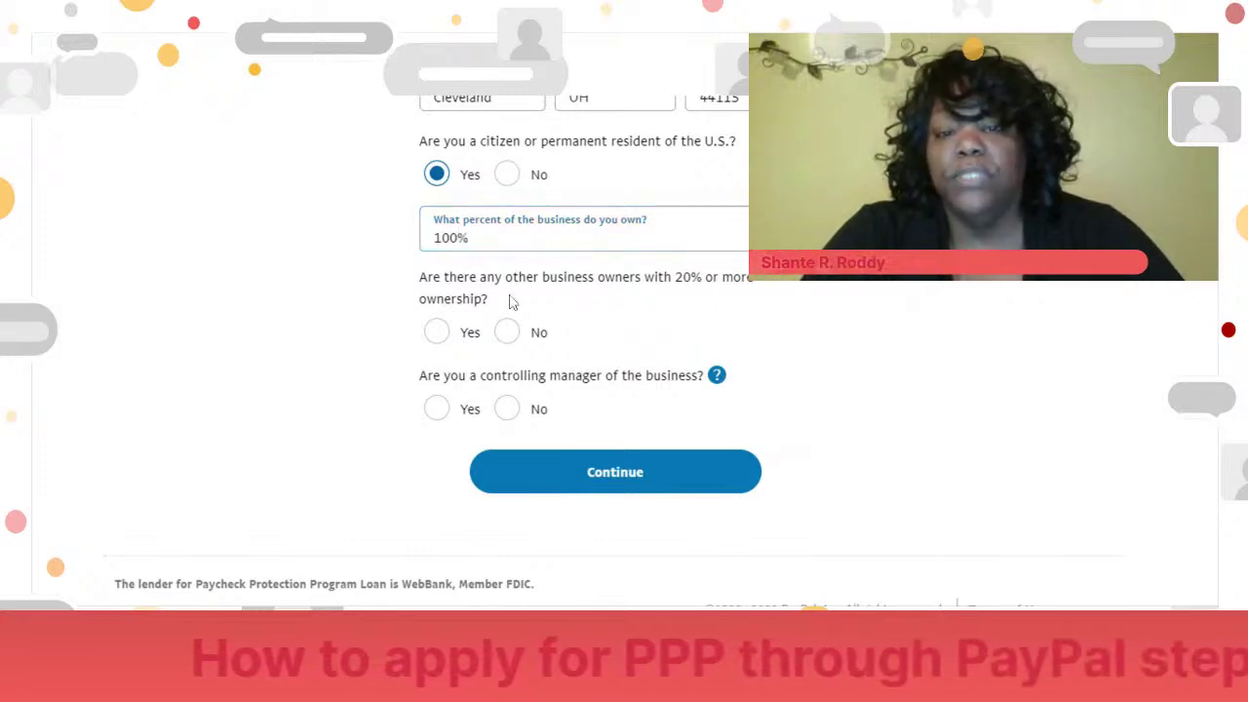
{"action": "left_click", "coordinate": [435, 333]}
{"action": "left_click", "coordinate": [507, 332]}
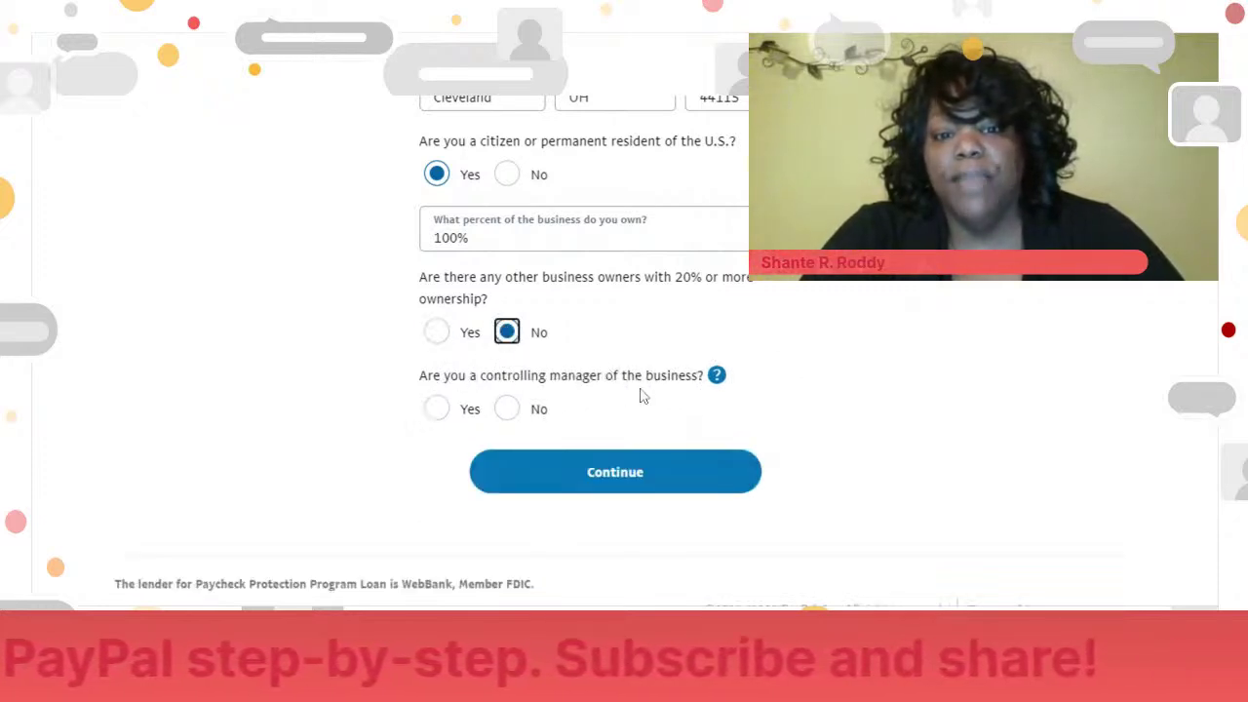
{"action": "left_click", "coordinate": [436, 408]}
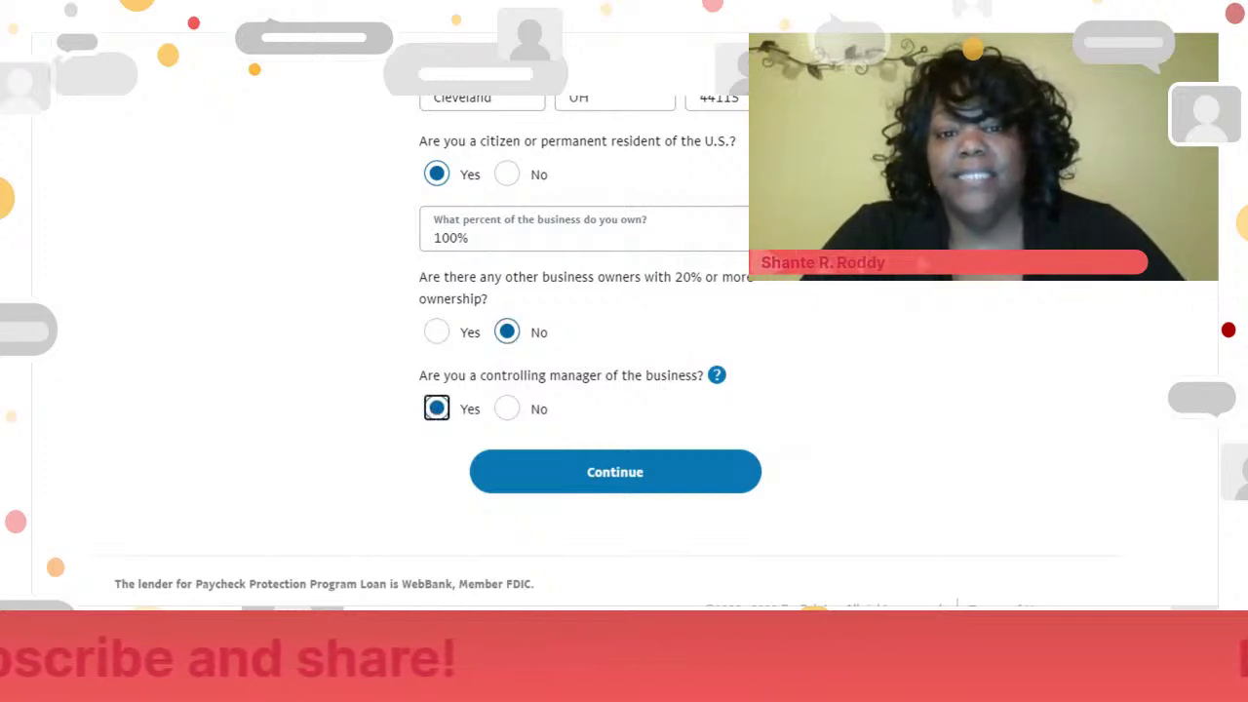
{"action": "left_click", "coordinate": [715, 486]}
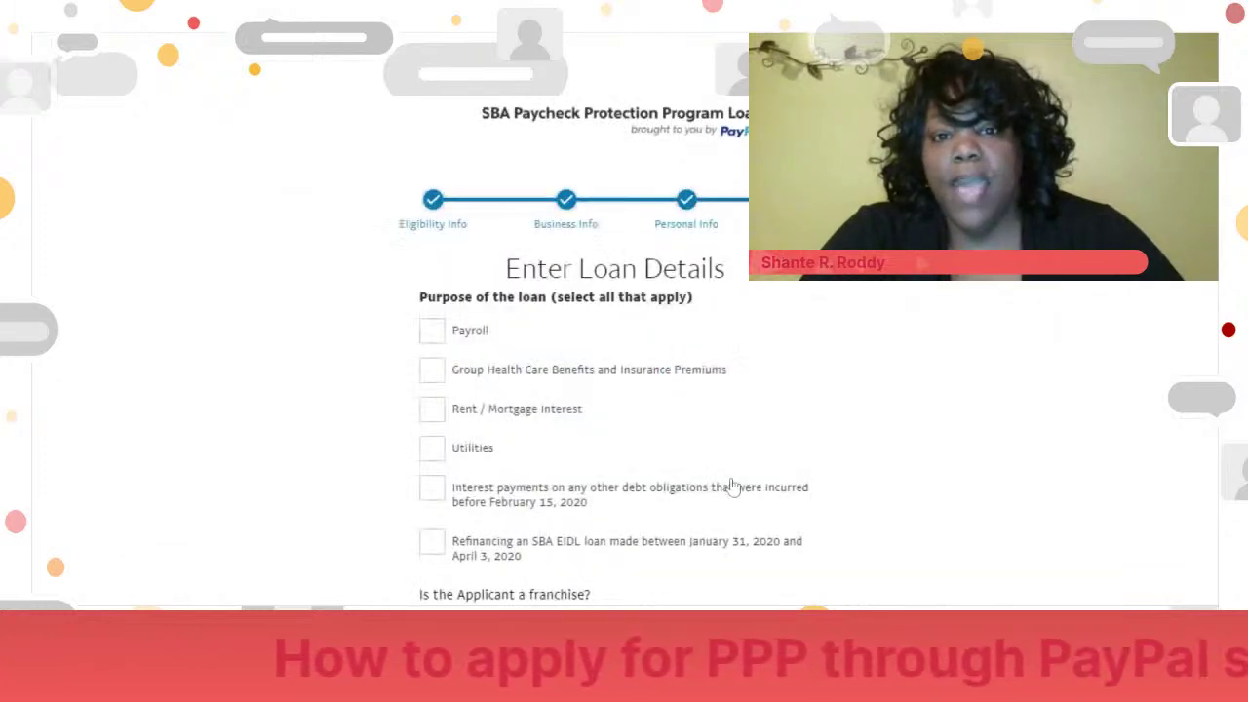
- Tick Payroll and Utilities as loan purposes, leave SBA EIDL refinancing unticked, and answer No to franchise
{"action": "scroll", "coordinate": [615, 390], "scroll_direction": "down", "scroll_amount": 3}
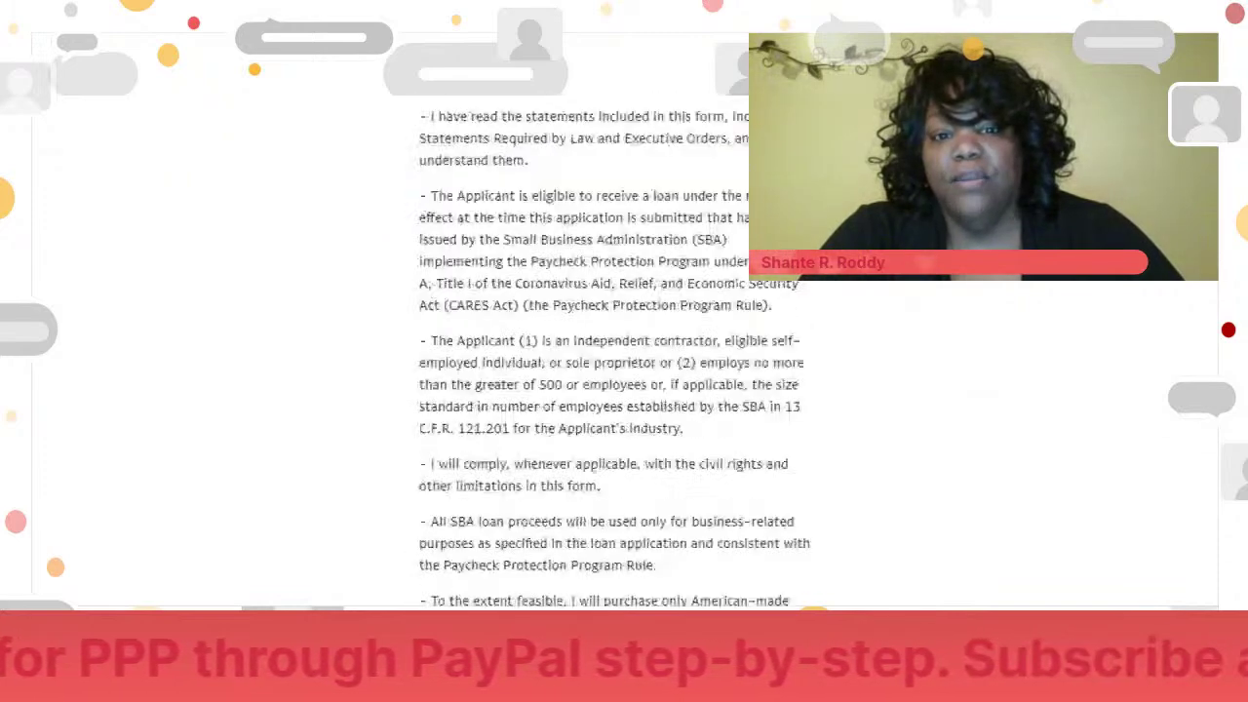
{"action": "scroll", "coordinate": [615, 341], "scroll_direction": "down", "scroll_amount": 3}
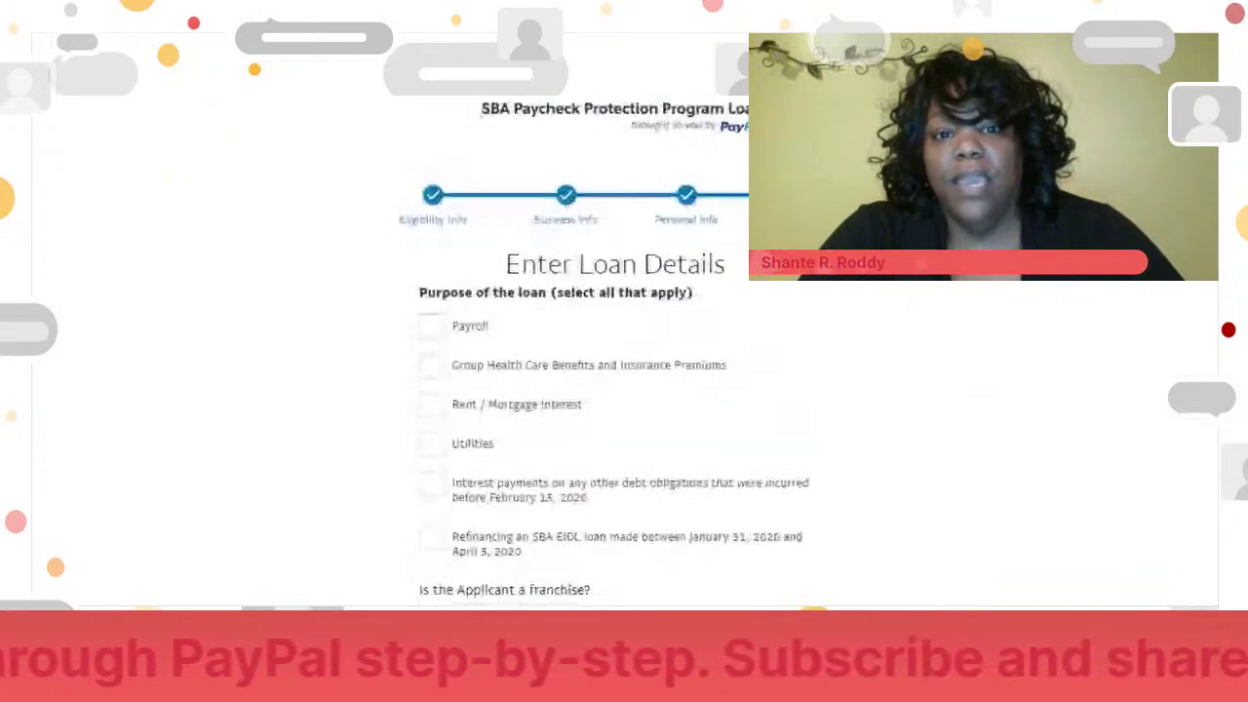
{"action": "scroll", "coordinate": [605, 390], "scroll_direction": "down", "scroll_amount": 3}
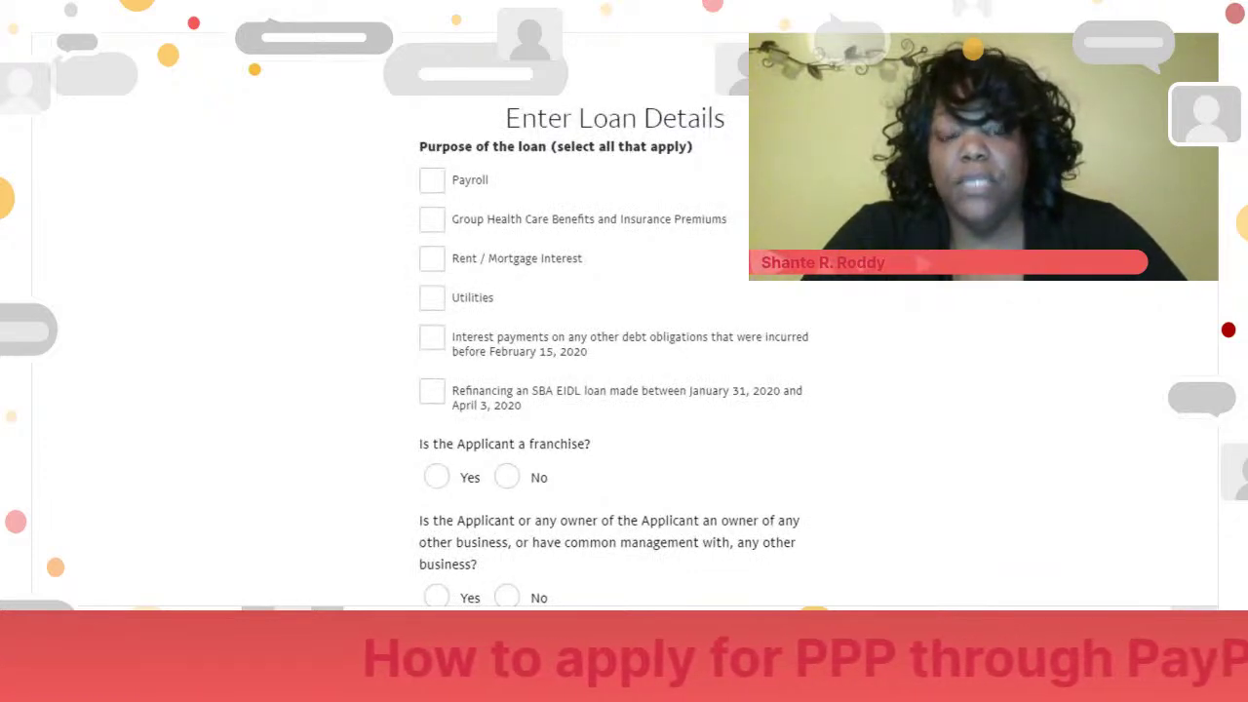
{"action": "left_click", "coordinate": [432, 183]}
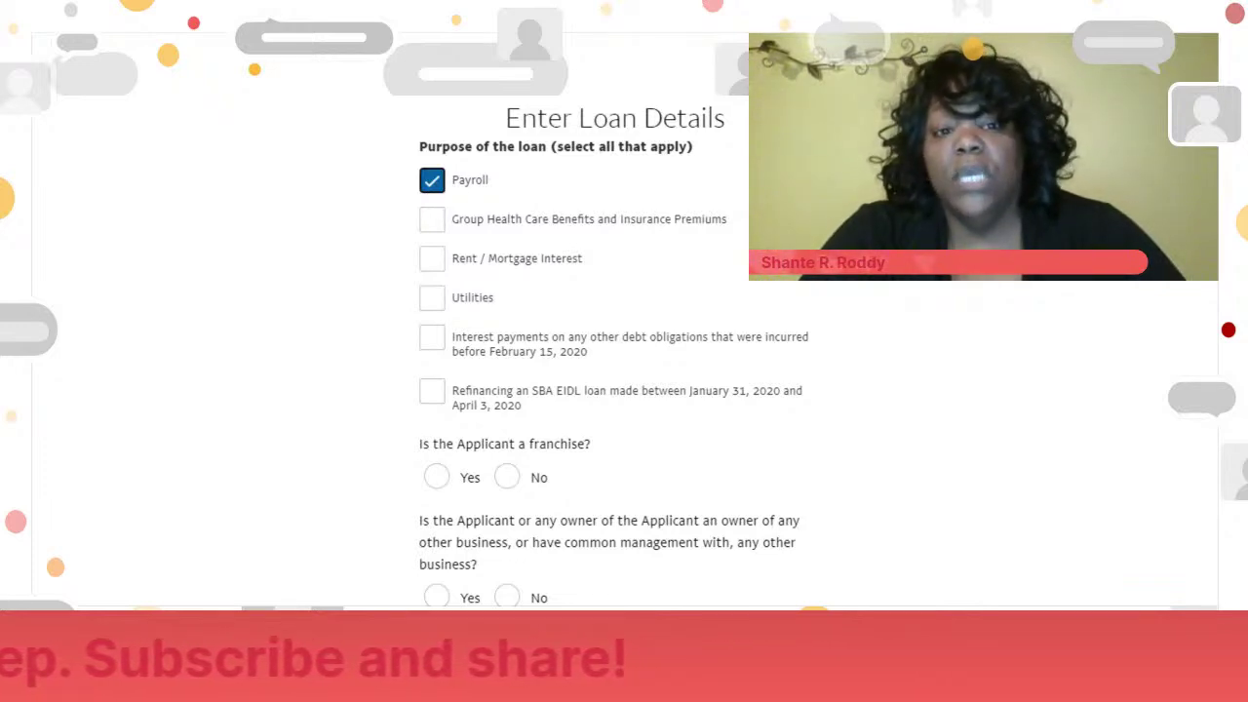
{"action": "left_click", "coordinate": [432, 299]}
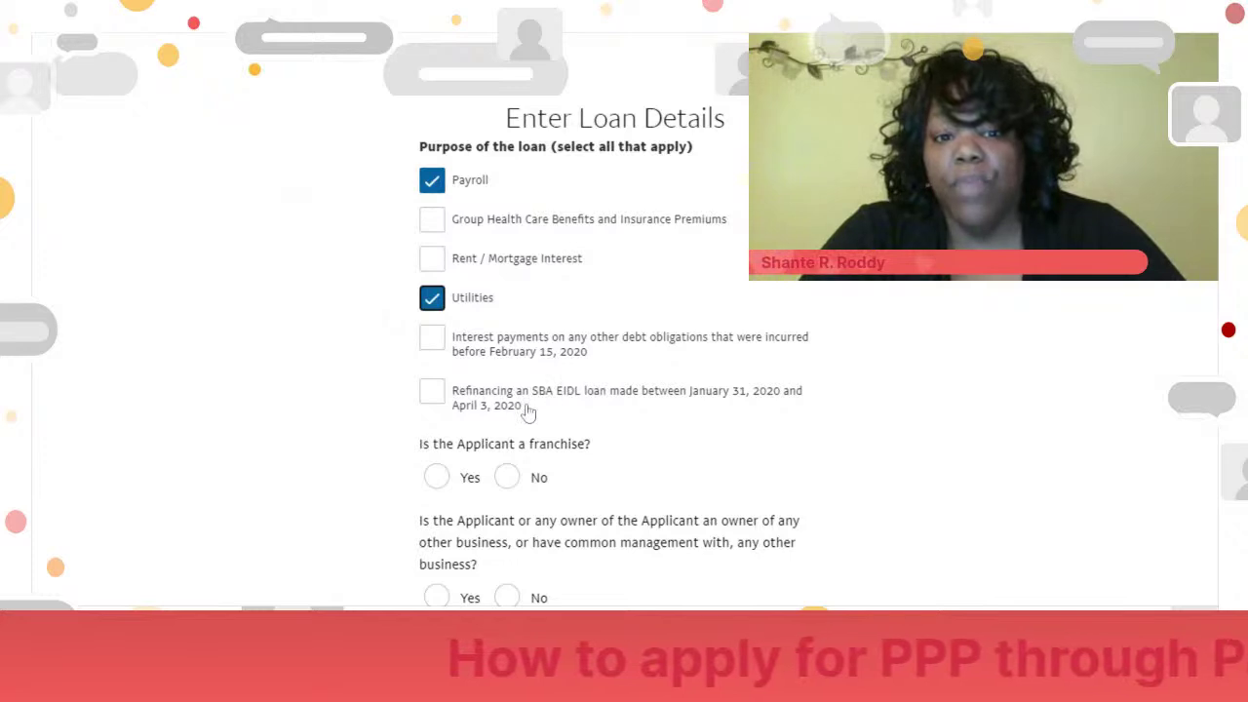
{"action": "left_click", "coordinate": [434, 392]}
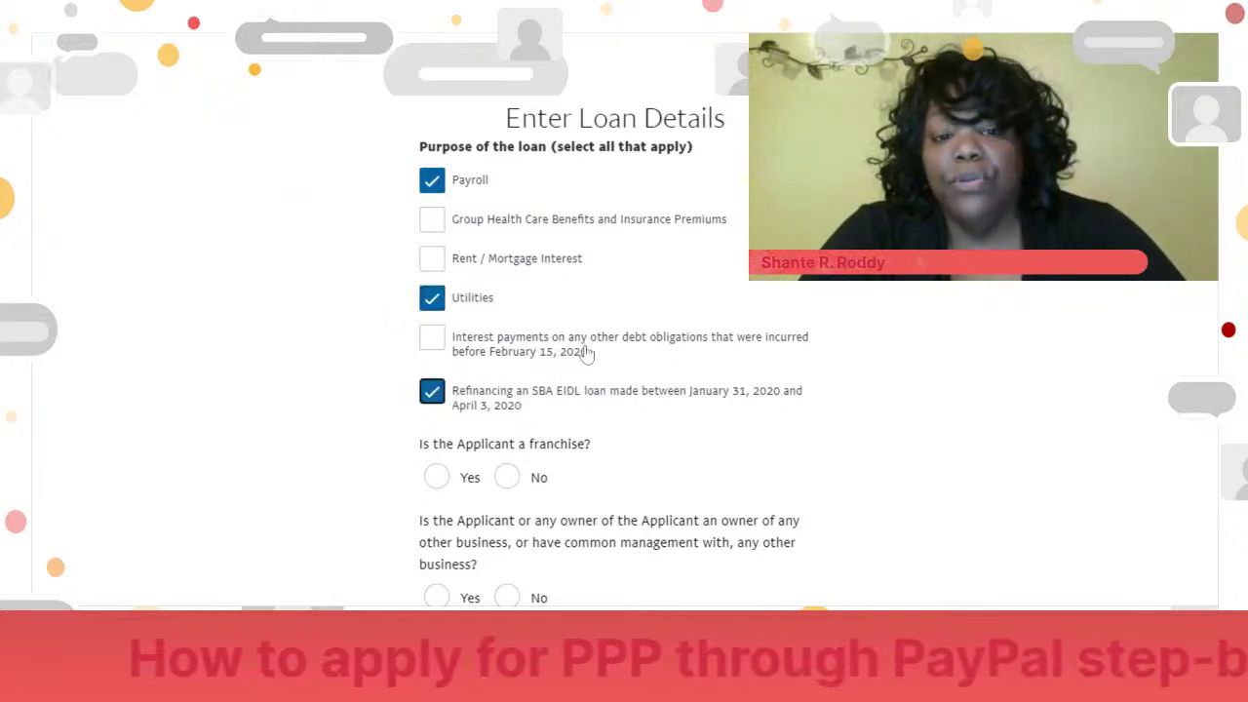
{"action": "left_click", "coordinate": [438, 392]}
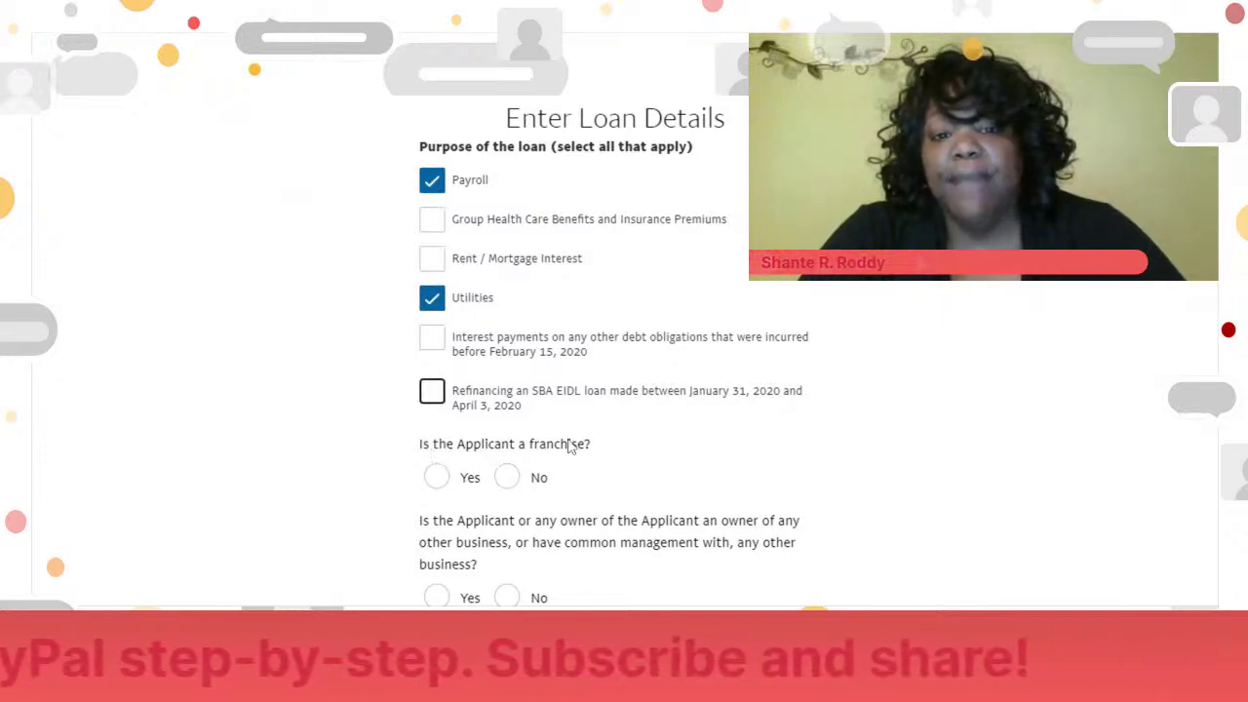
{"action": "left_click", "coordinate": [511, 485]}
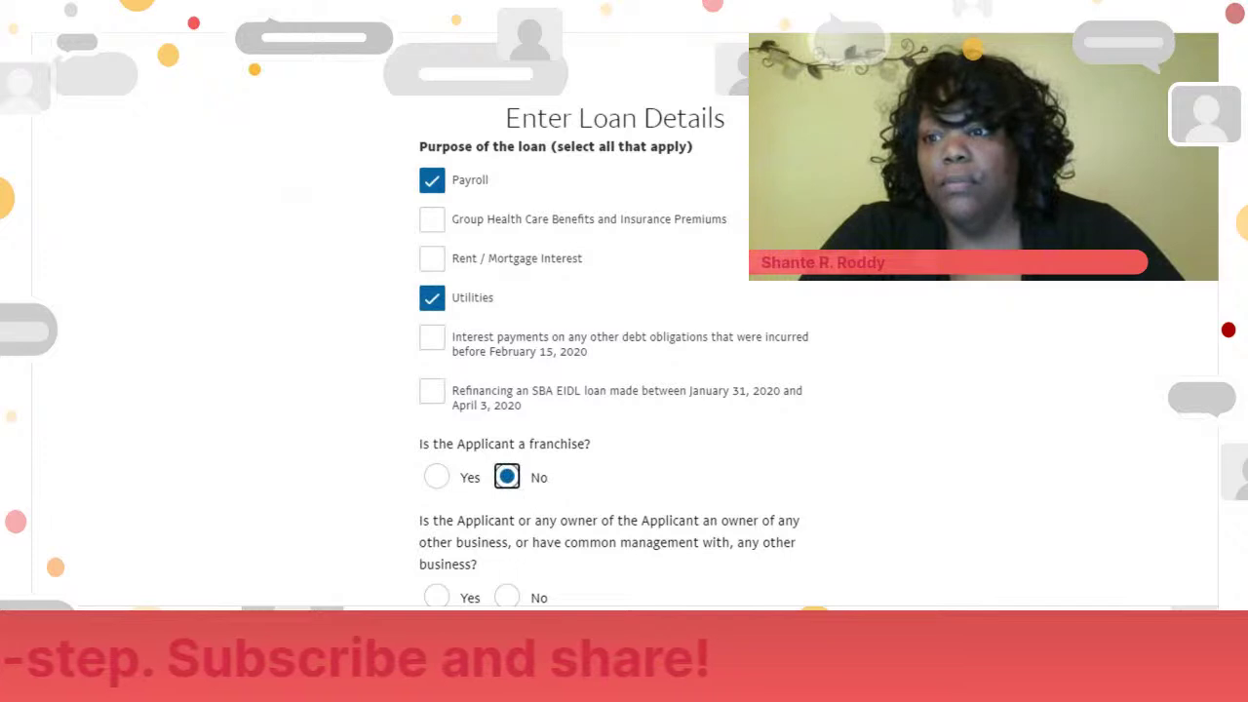
- Answer No to both the other-businesses ownership question and the SBA EIDL question
{"action": "scroll", "coordinate": [614, 351], "scroll_direction": "down", "scroll_amount": 3}
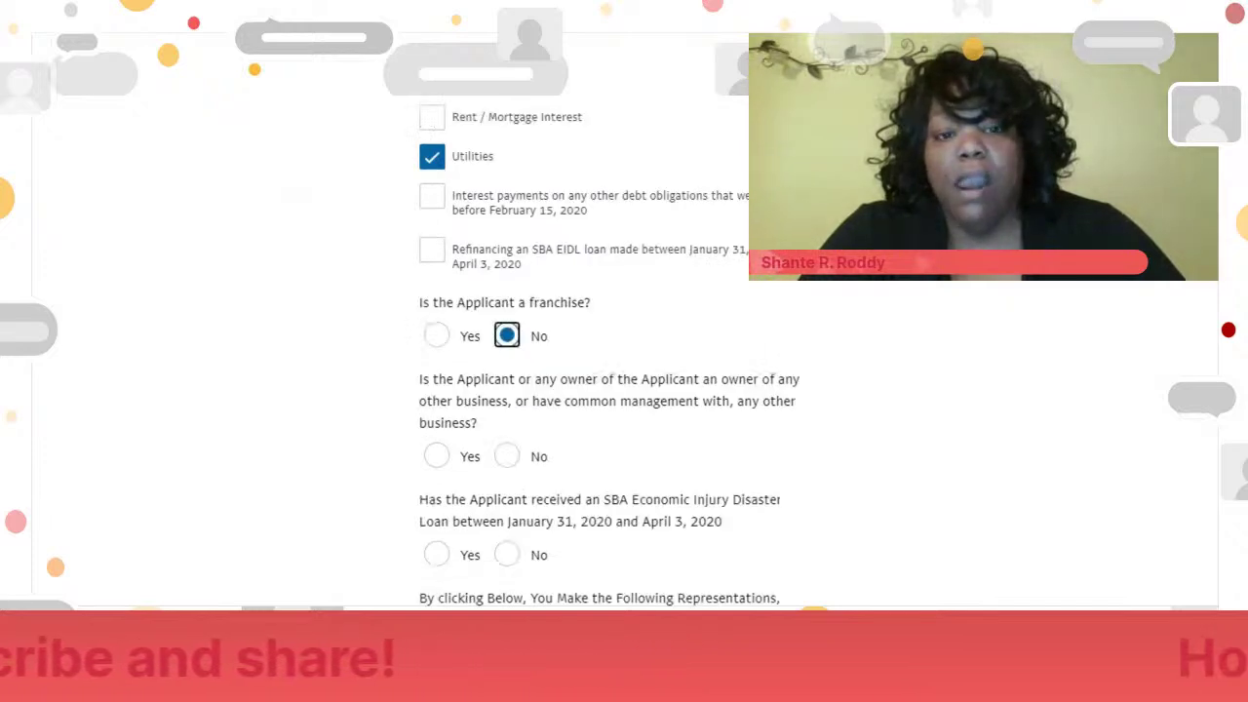
{"action": "scroll", "coordinate": [614, 351], "scroll_direction": "down", "scroll_amount": 4}
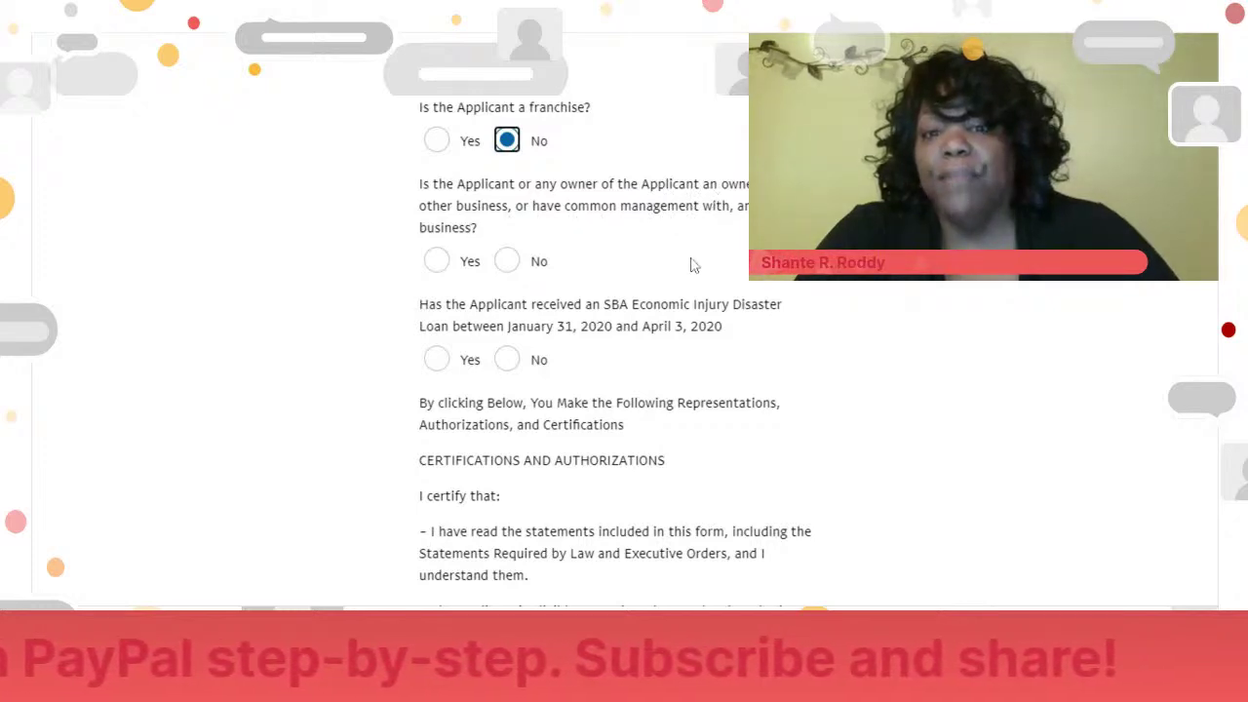
{"action": "left_click", "coordinate": [507, 260]}
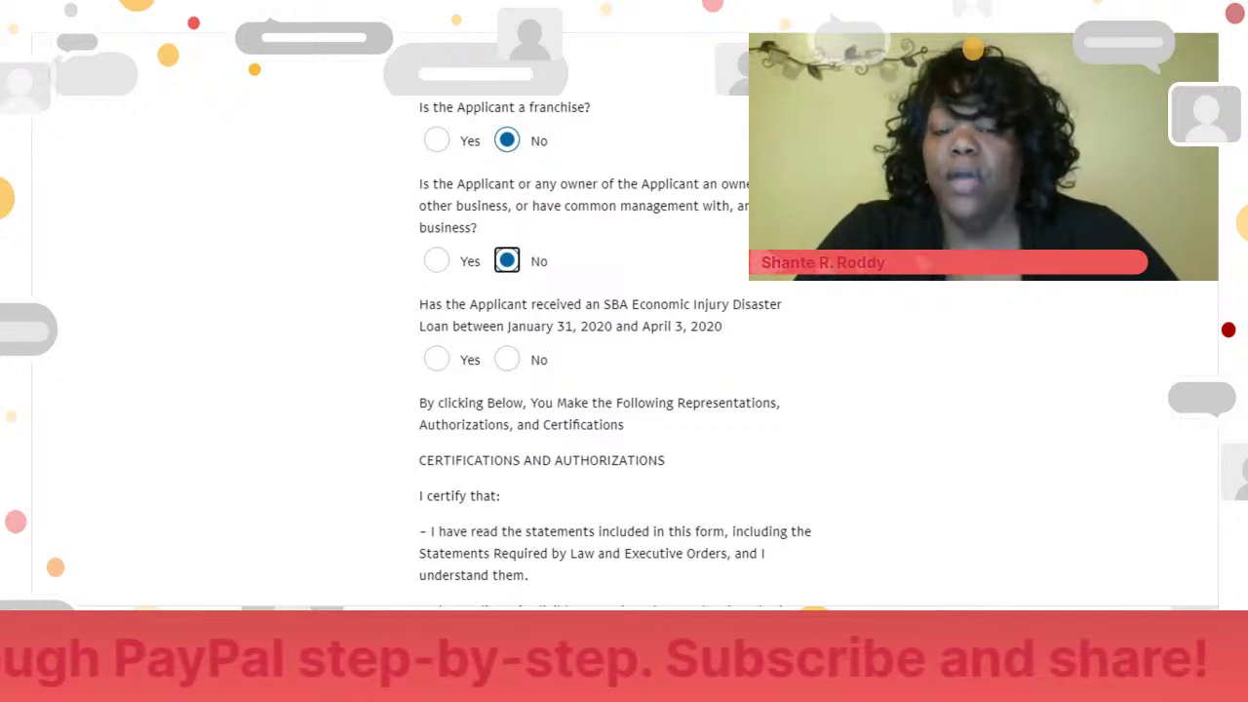
{"action": "left_click", "coordinate": [507, 361]}
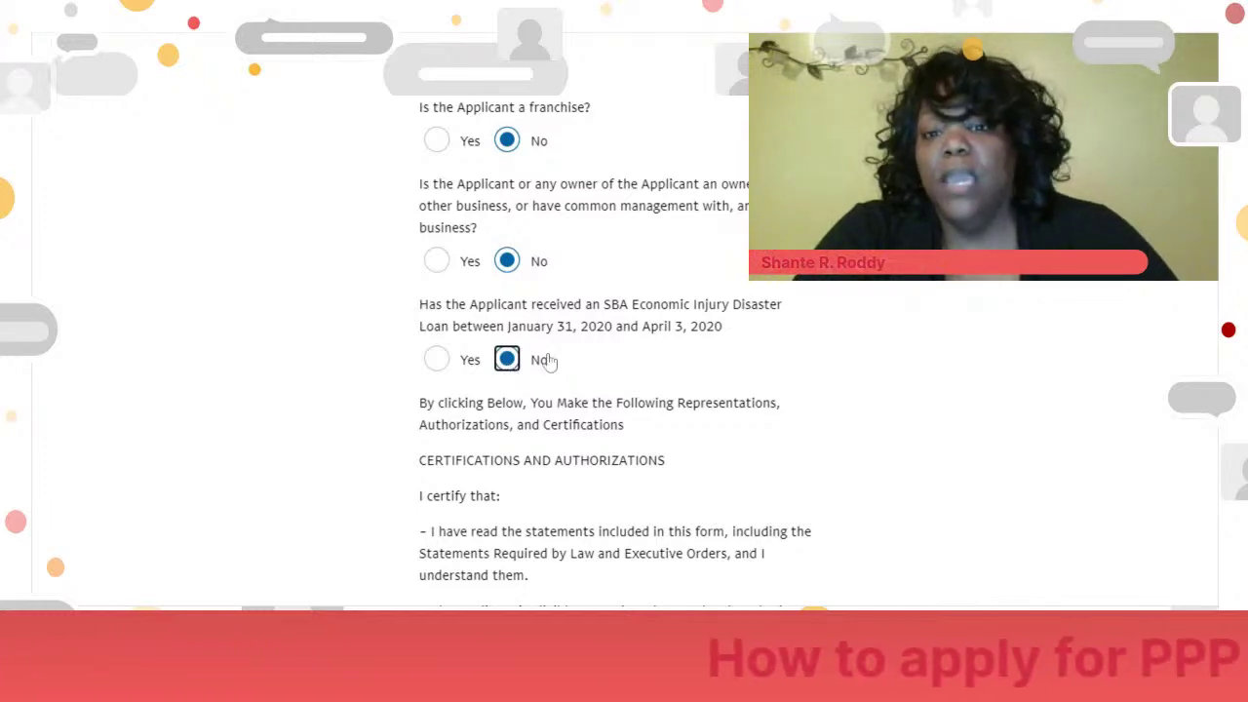
- Scroll down through the certifications to the Submit button
{"action": "scroll", "coordinate": [615, 342], "scroll_direction": "down", "scroll_amount": 4}
{"action": "scroll", "coordinate": [614, 342], "scroll_direction": "up", "scroll_amount": 1}
{"action": "scroll", "coordinate": [610, 343], "scroll_direction": "down", "scroll_amount": 3}
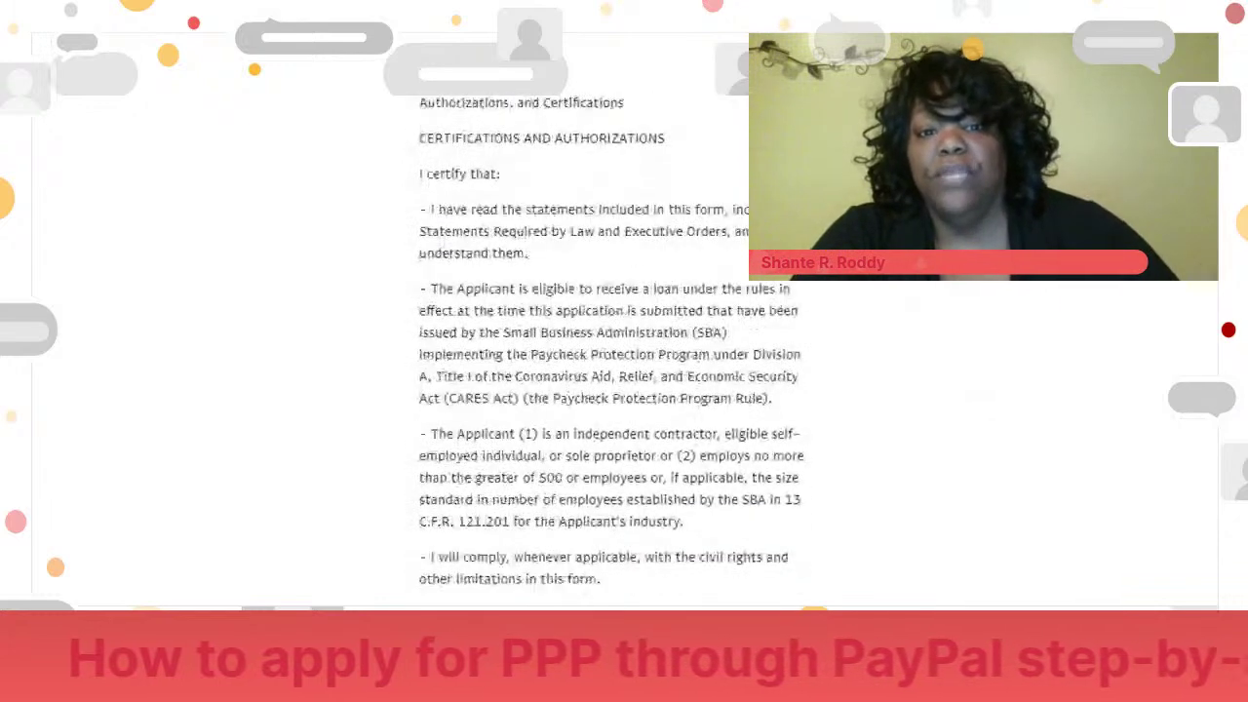
{"action": "scroll", "coordinate": [611, 344], "scroll_direction": "down", "scroll_amount": 5}
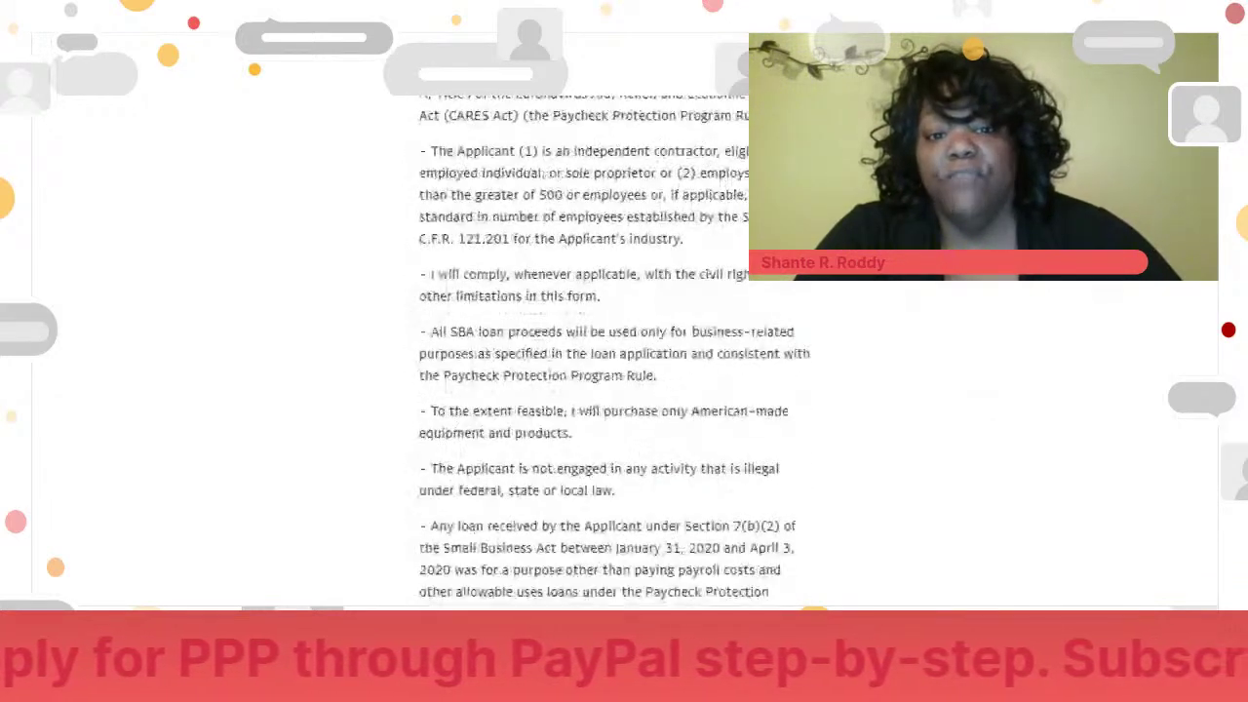
{"action": "scroll", "coordinate": [611, 343], "scroll_direction": "down", "scroll_amount": 4}
{"action": "scroll", "coordinate": [610, 343], "scroll_direction": "up", "scroll_amount": 1}
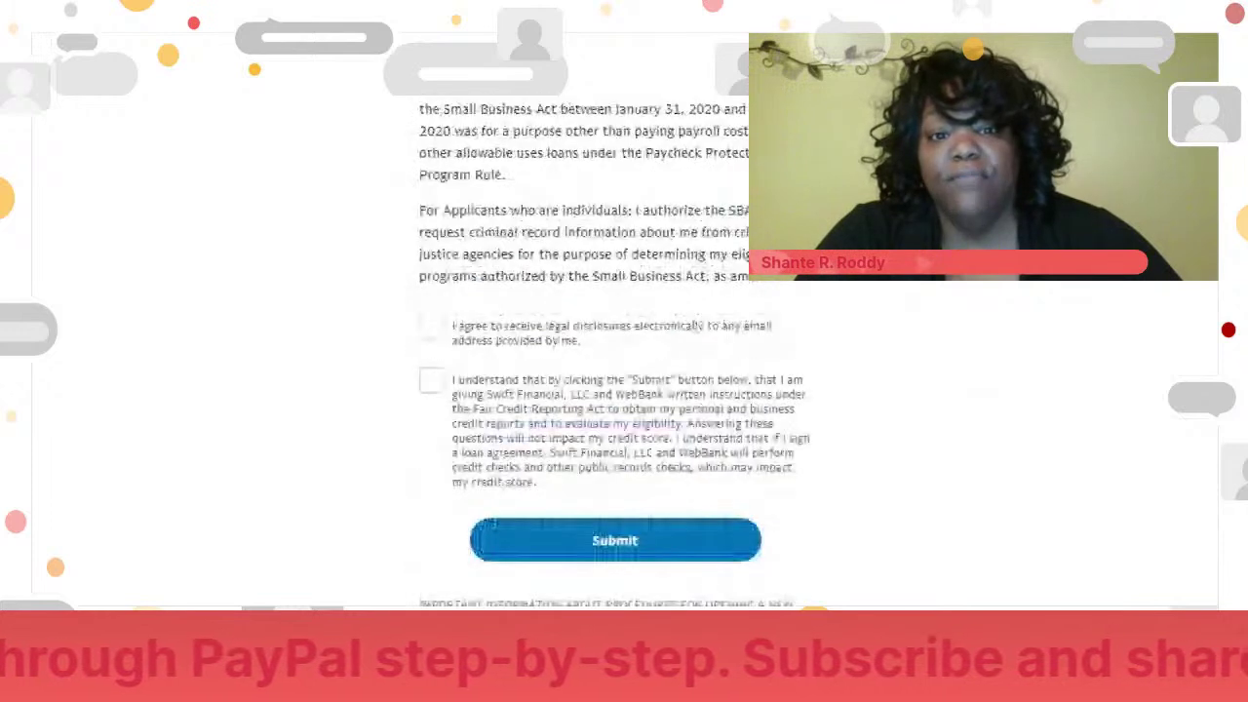